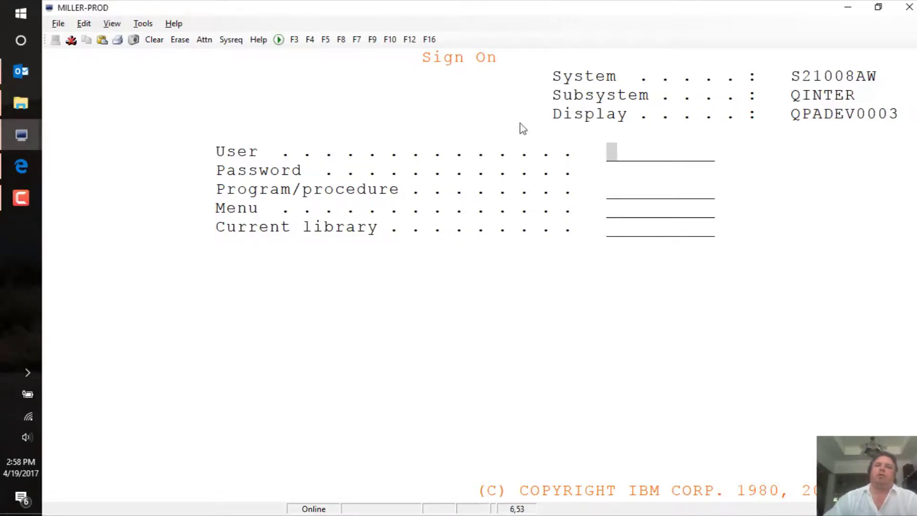
# Sign on to the IBM i system with the user ID and password.
pyautogui.write('NICK')
pyautogui.press('Tab')
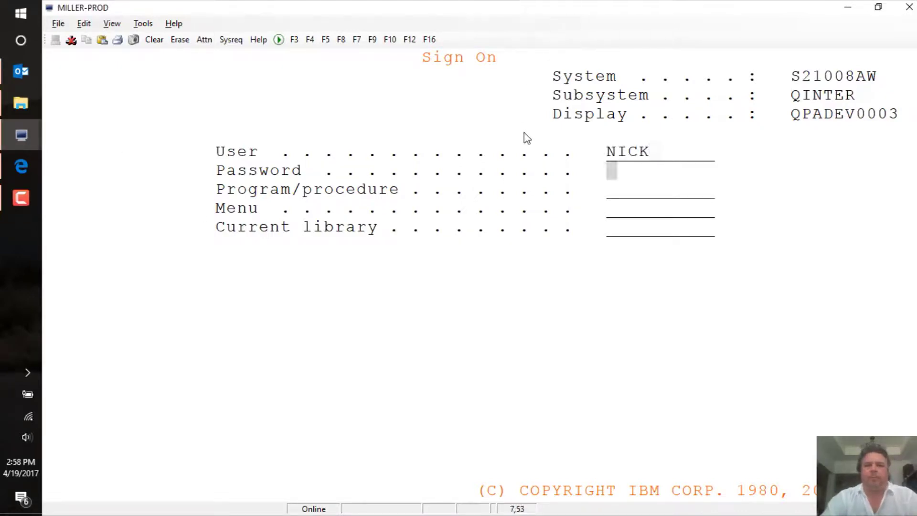
pyautogui.write('******')
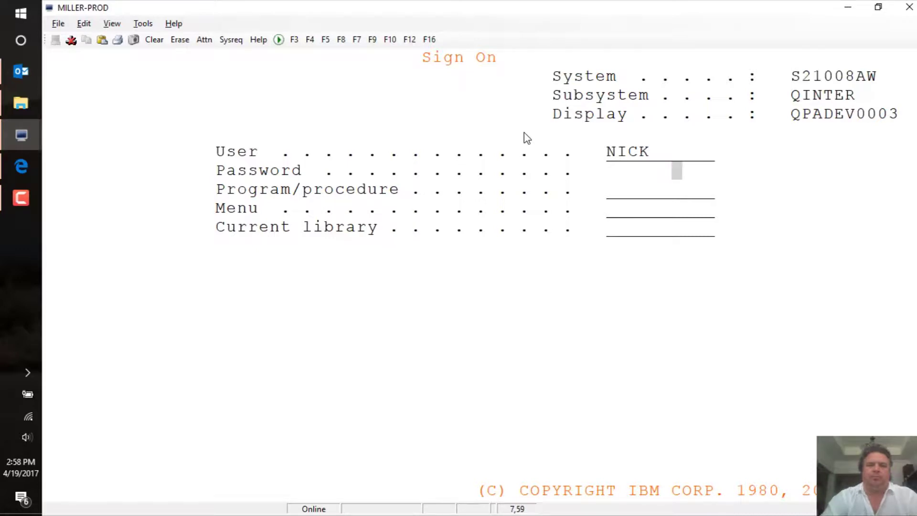
pyautogui.write('*')
pyautogui.press('Return')
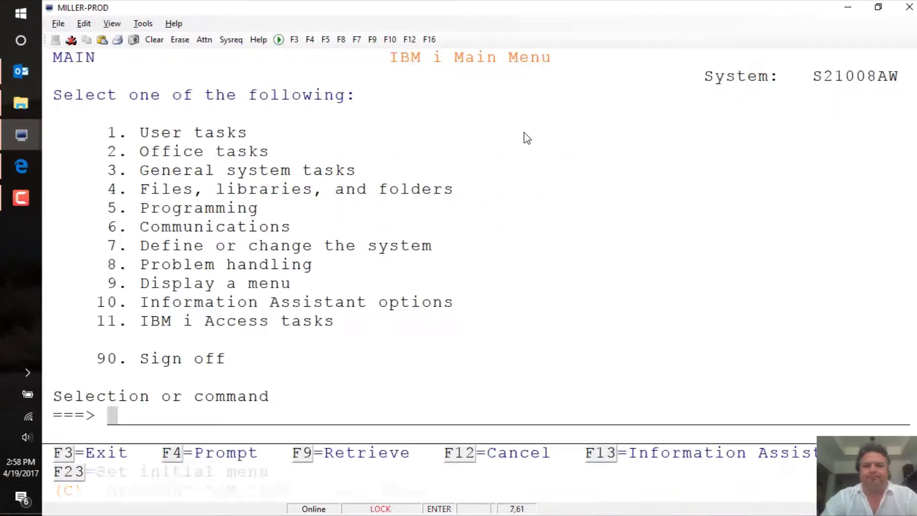
# Run WRKLIBPDM XL* to list libraries whose names begin with XL, fixing the misspelled command.
pyautogui.write('wrklibpmd')
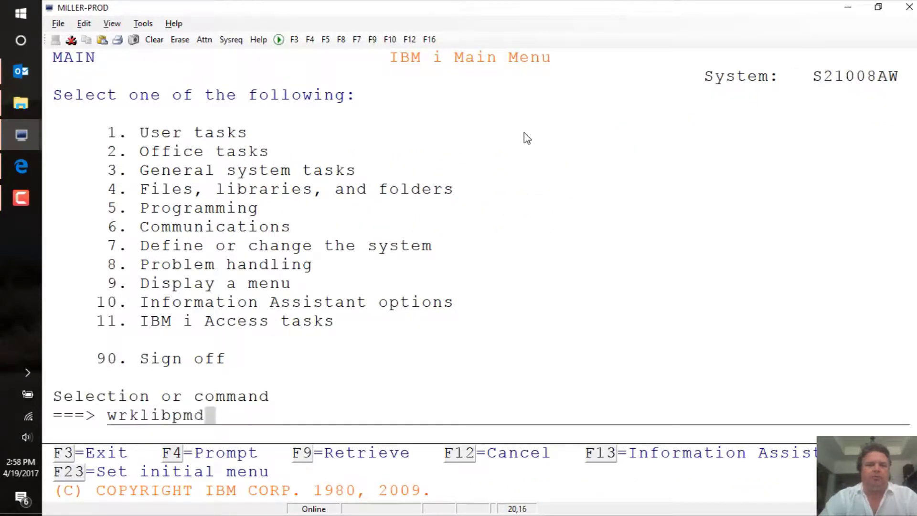
pyautogui.press('Right')
pyautogui.press('Right')
pyautogui.press('Right')
pyautogui.press('Right')
pyautogui.press('Right')
pyautogui.press('Right')
pyautogui.press('Right')
pyautogui.write('dm')
pyautogui.press('Right')
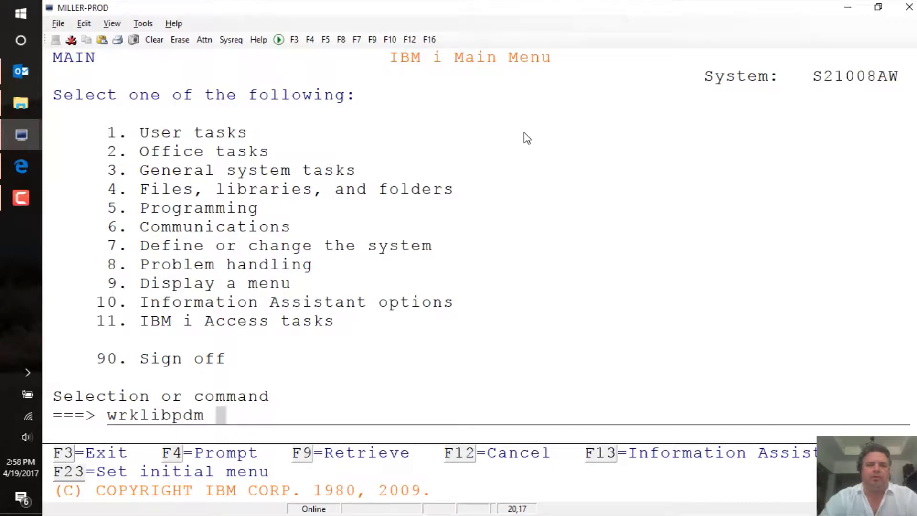
pyautogui.write('xl*')
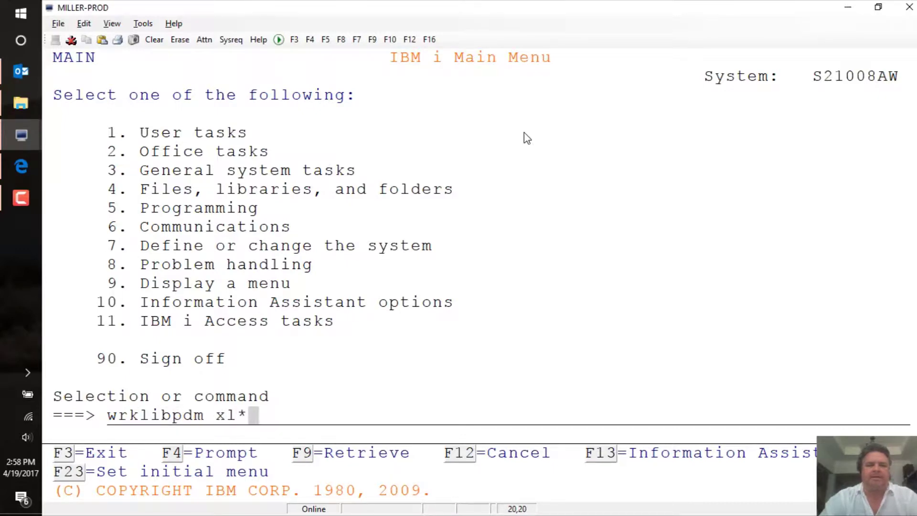
pyautogui.press('Return')
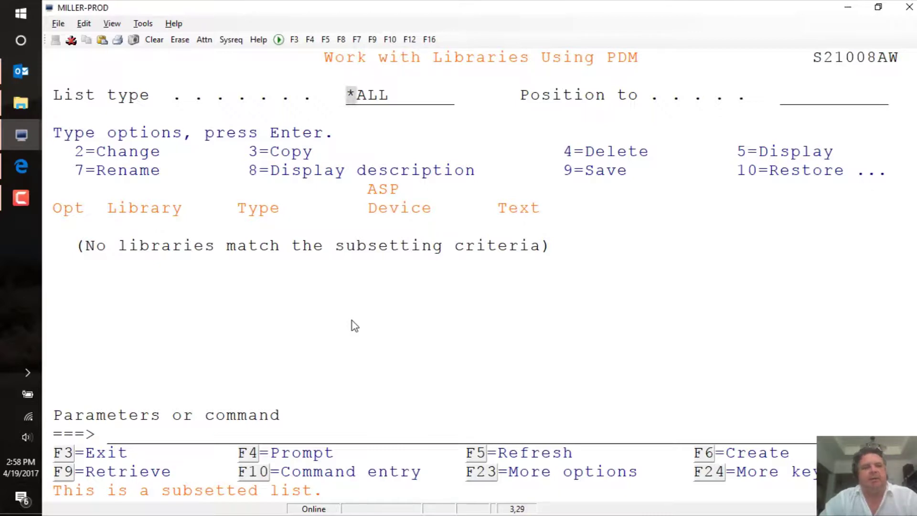
# Return to the Main Menu and sign off with option 90.
pyautogui.press('F3')
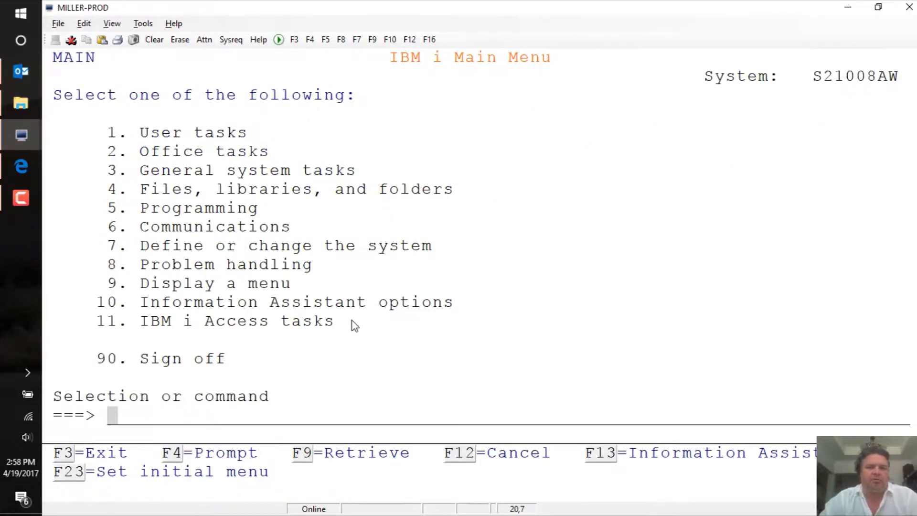
pyautogui.write('90')
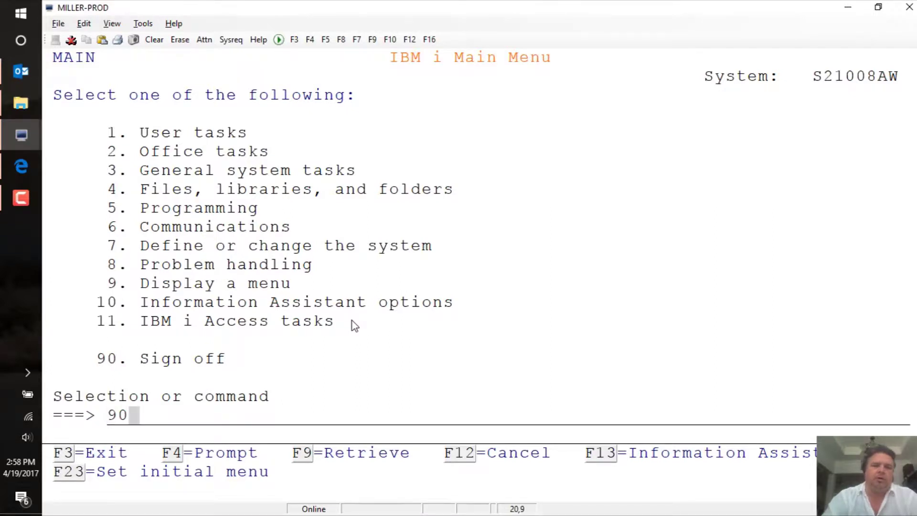
pyautogui.press('Return')
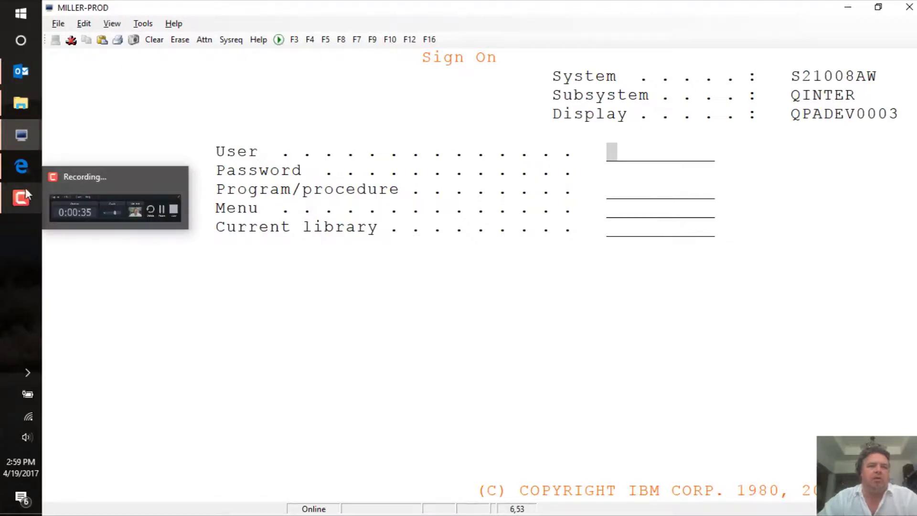
# Launch prestoserver-6.8.0.exe from the Presto folder with Run as administrator.
pyautogui.click(20, 109)
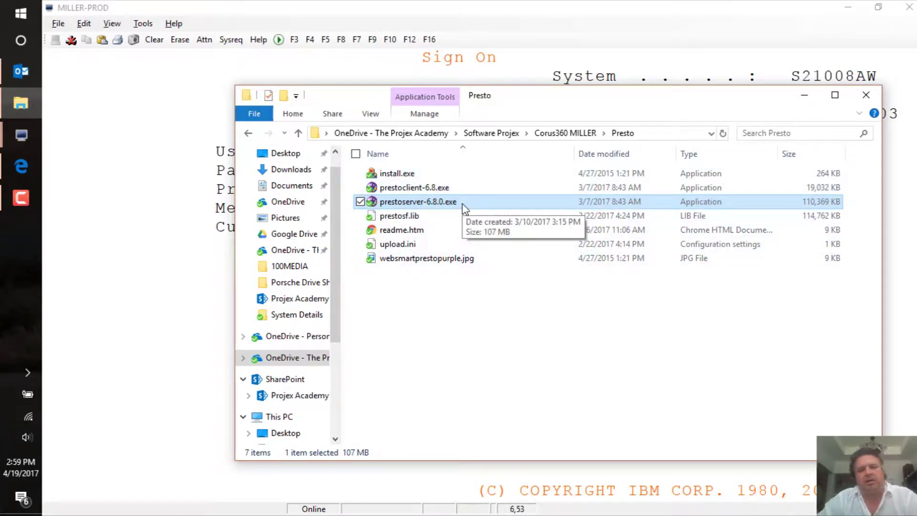
pyautogui.click(430, 188)
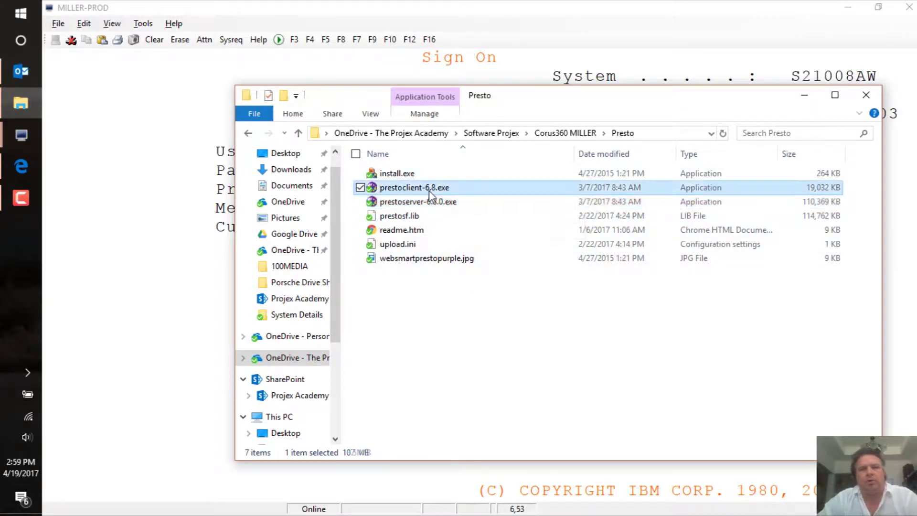
pyautogui.click(432, 202)
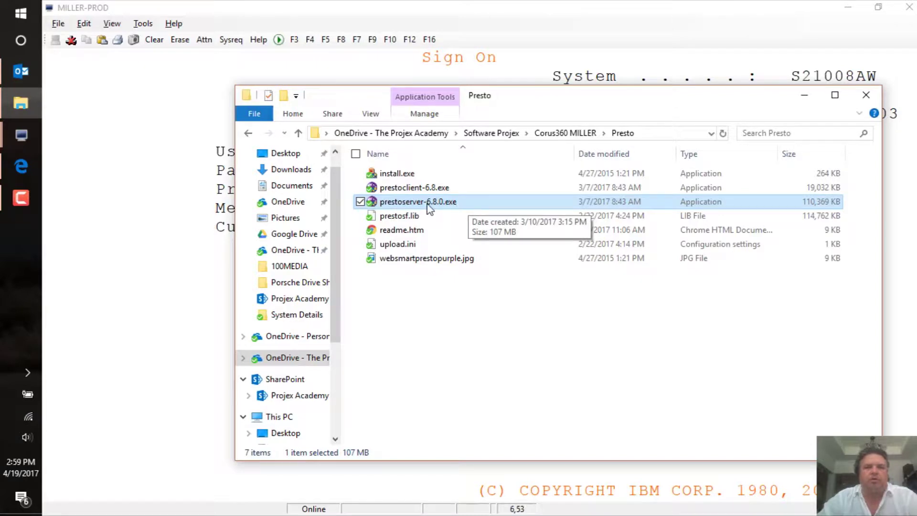
pyautogui.rightClick(427, 203)
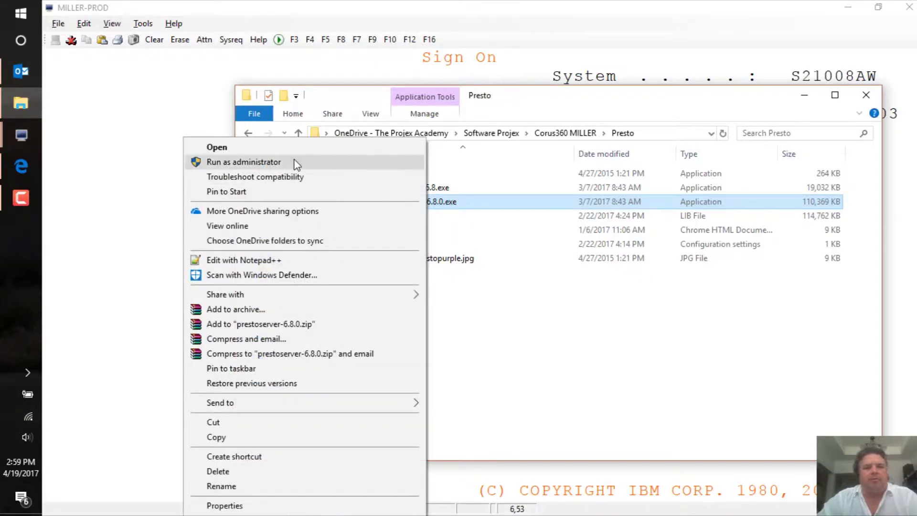
pyautogui.click(294, 162)
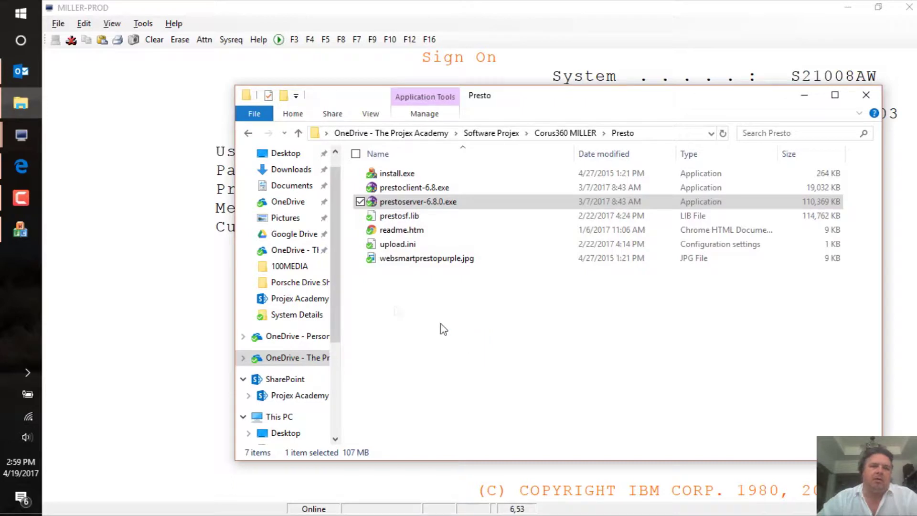
# Enter iSeries IP 192.168.10.2, the user ID and password in BCD Upload Express, and start the upload.
pyautogui.click(21, 233)
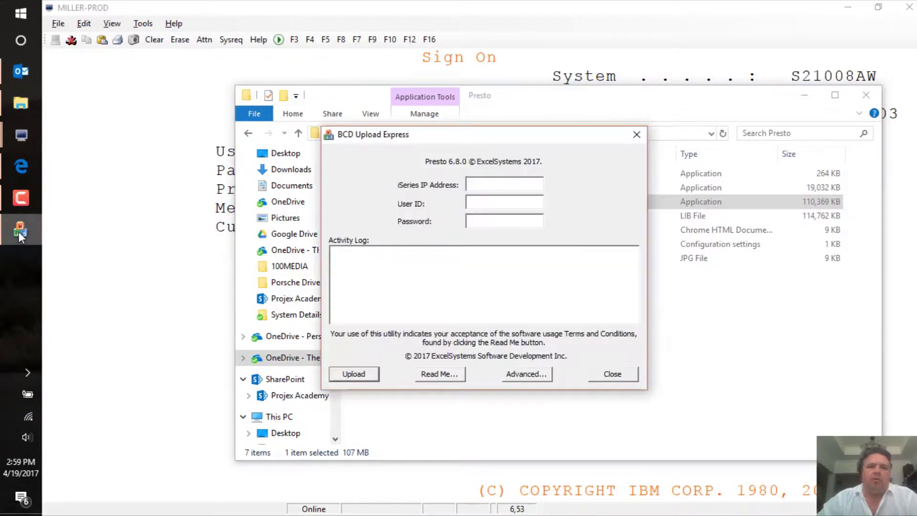
pyautogui.click(481, 184)
pyautogui.write('192.168.10.2')
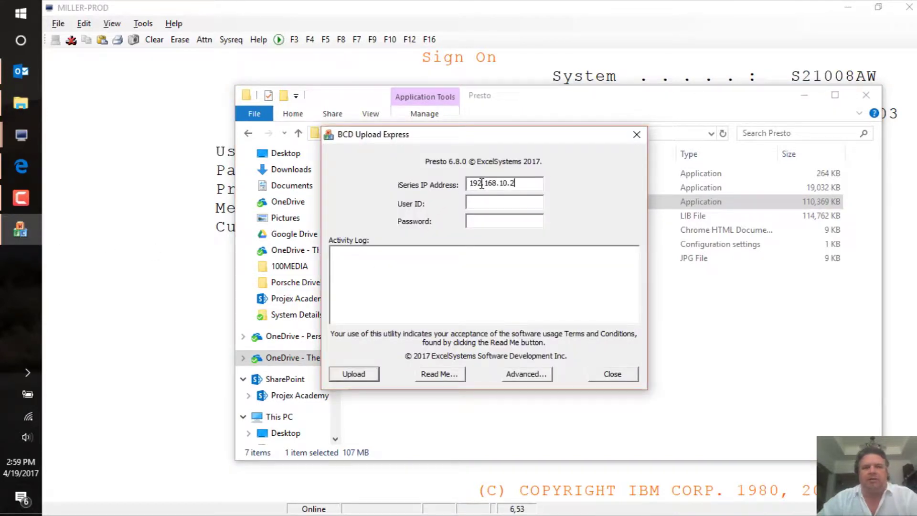
pyautogui.click(478, 203)
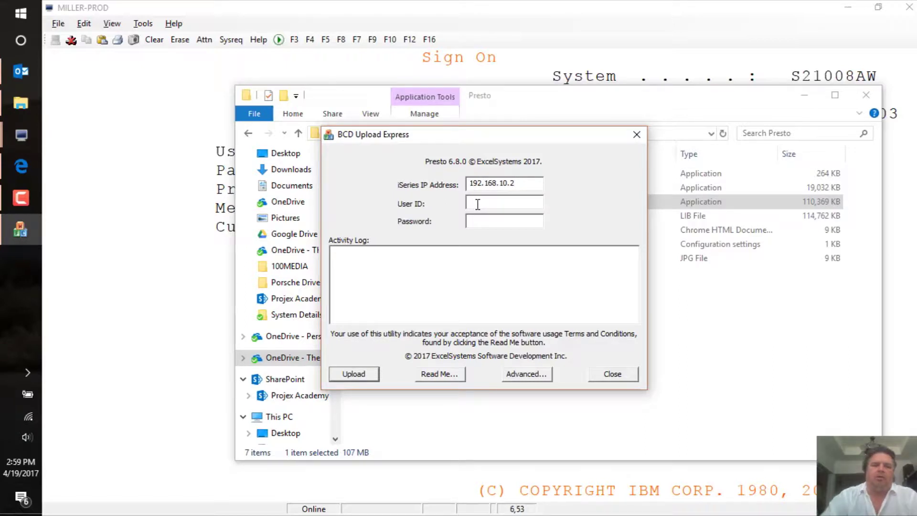
pyautogui.write('NICK')
pyautogui.press('Tab')
pyautogui.write('********')
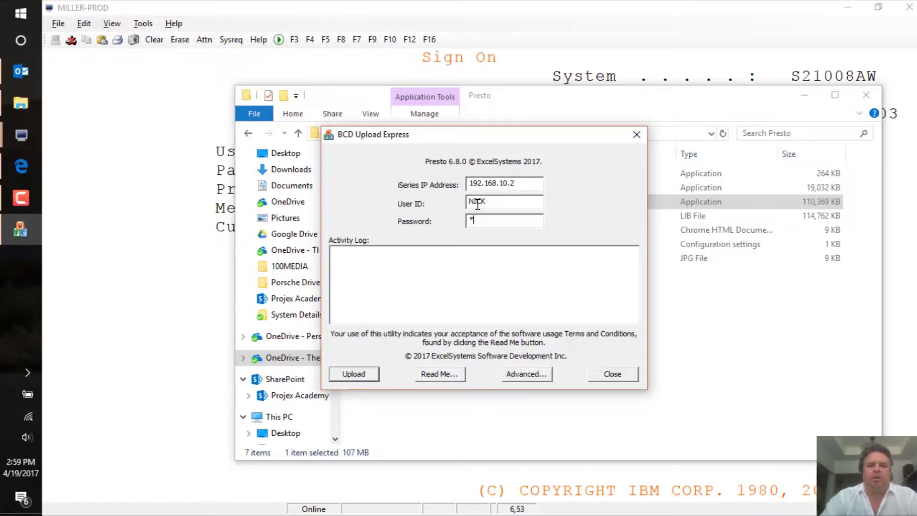
pyautogui.write('*')
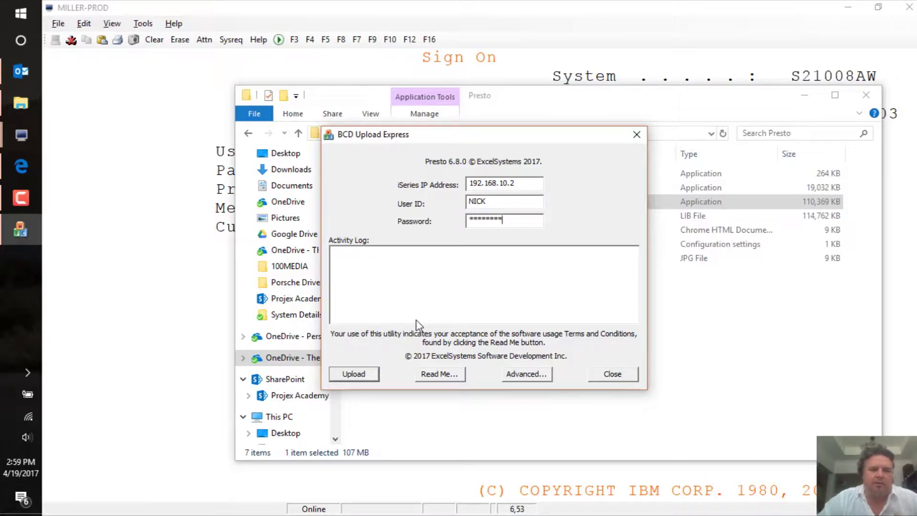
pyautogui.click(355, 375)
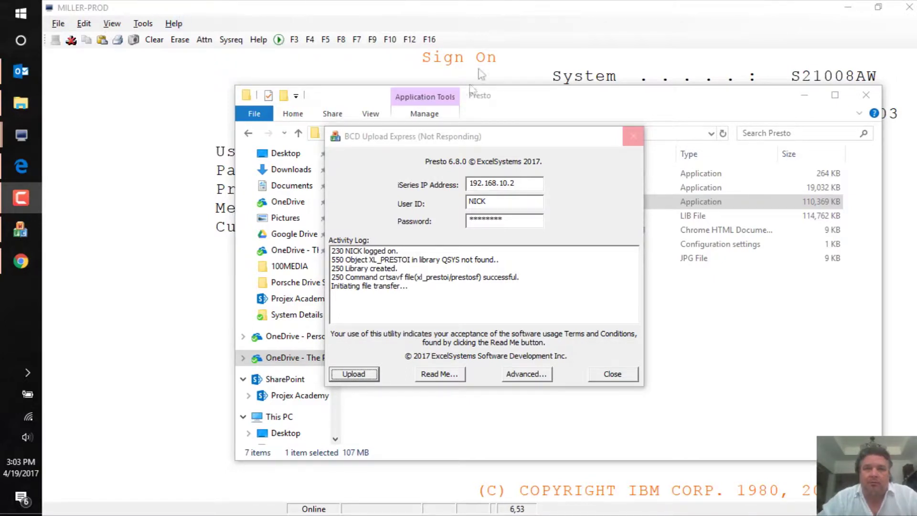
# Wait for the Presto upload to finish, then return to the terminal sign-on screen.
pyautogui.click(484, 142)
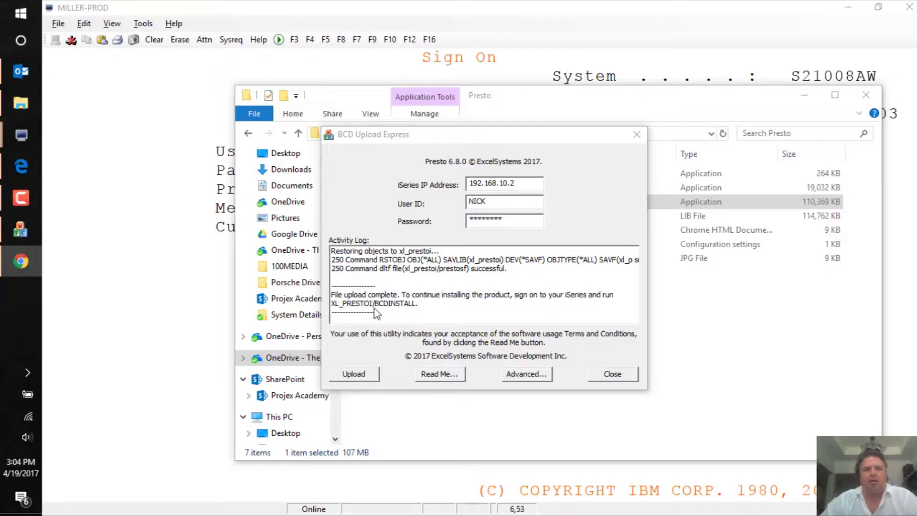
pyautogui.click(180, 280)
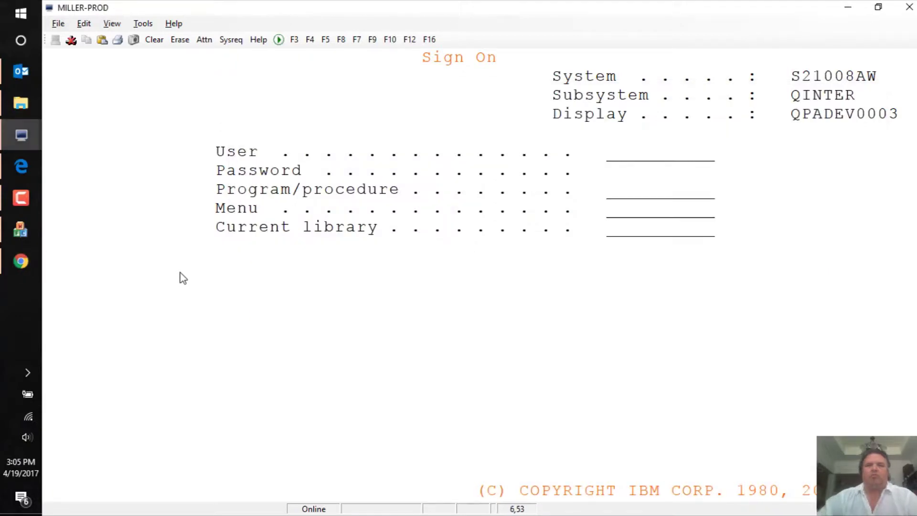
# Sign on and list XL libraries with WRKLIBPDM XL* to confirm XL_PRESTOI exists.
pyautogui.write('NICK')
pyautogui.press('Tab')
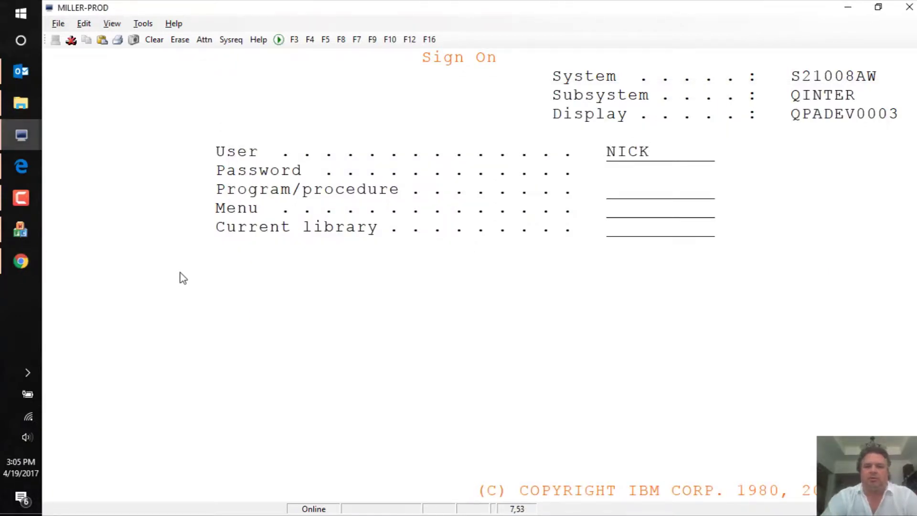
pyautogui.write('********')
pyautogui.press('Return')
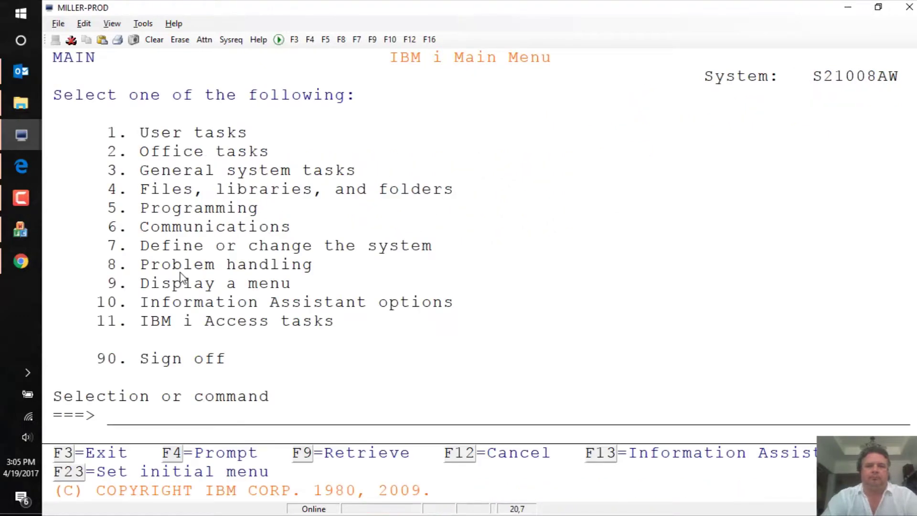
pyautogui.write('wrklibpdm xl*')
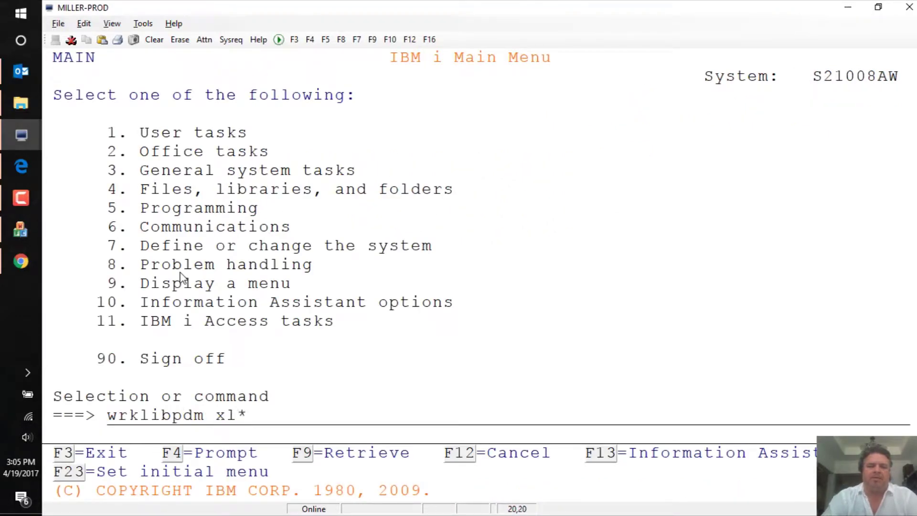
pyautogui.press('Return')
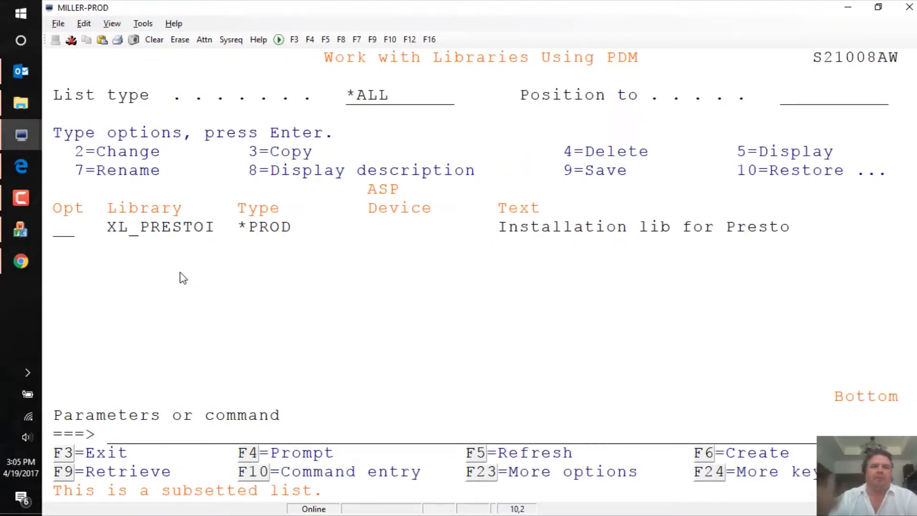
# Run xl_prestoi/bcdinstall from the PDM command line to start the Presto installer.
pyautogui.press('Tab')
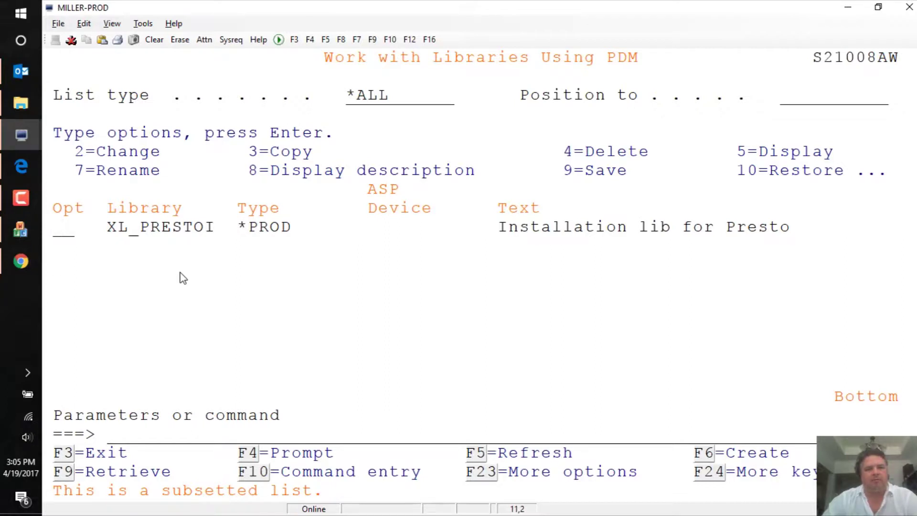
pyautogui.write('xl')
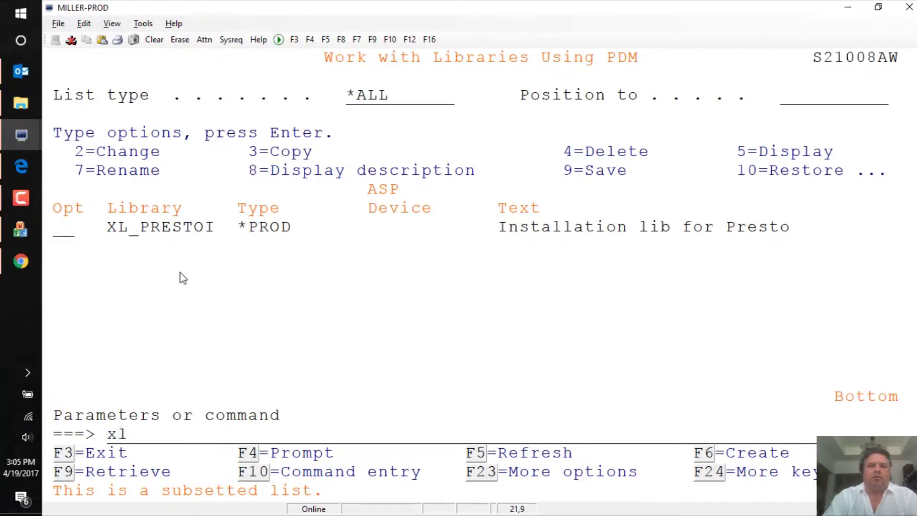
pyautogui.write('_prestoi')
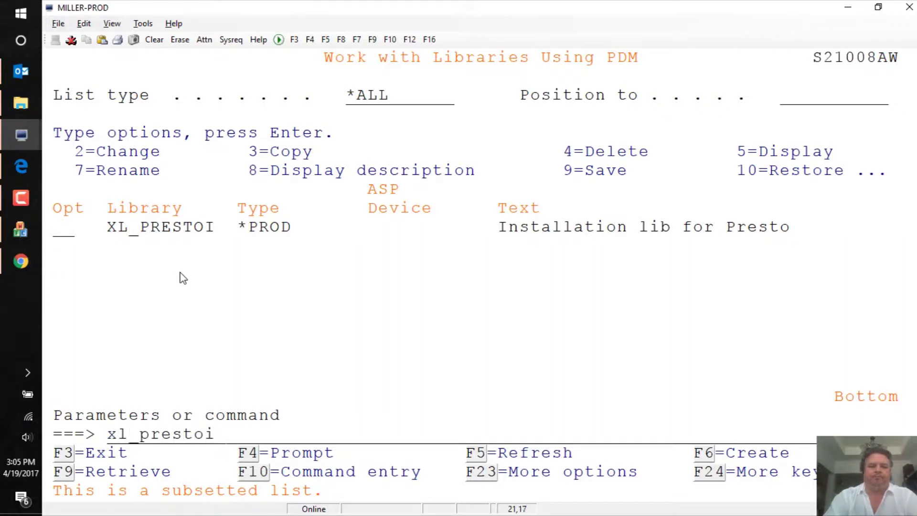
pyautogui.write('/bcdinstall')
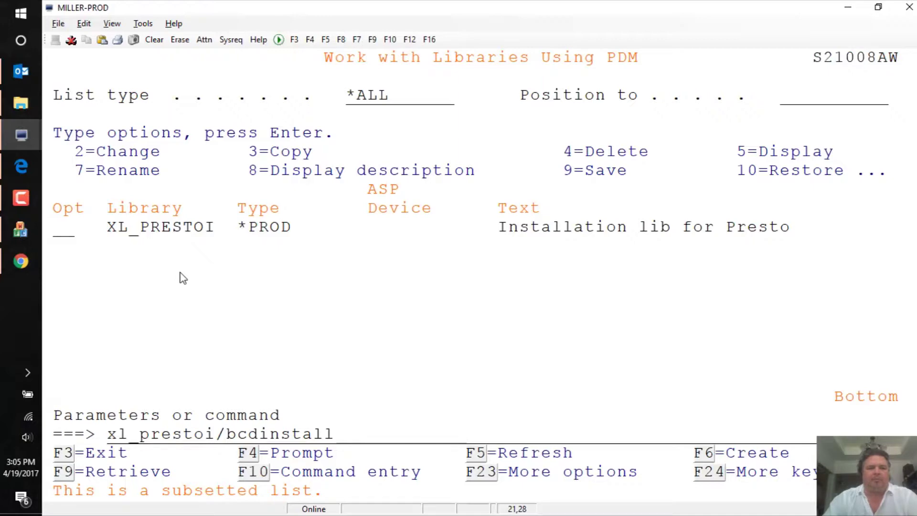
pyautogui.press('Return')
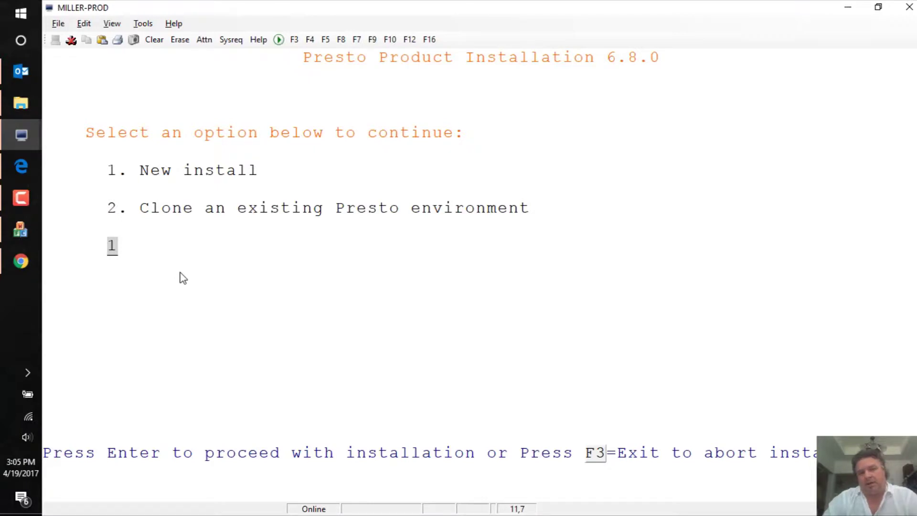
# Choose New install and accept XL_PRESTO as the environment library.
pyautogui.press('Return')
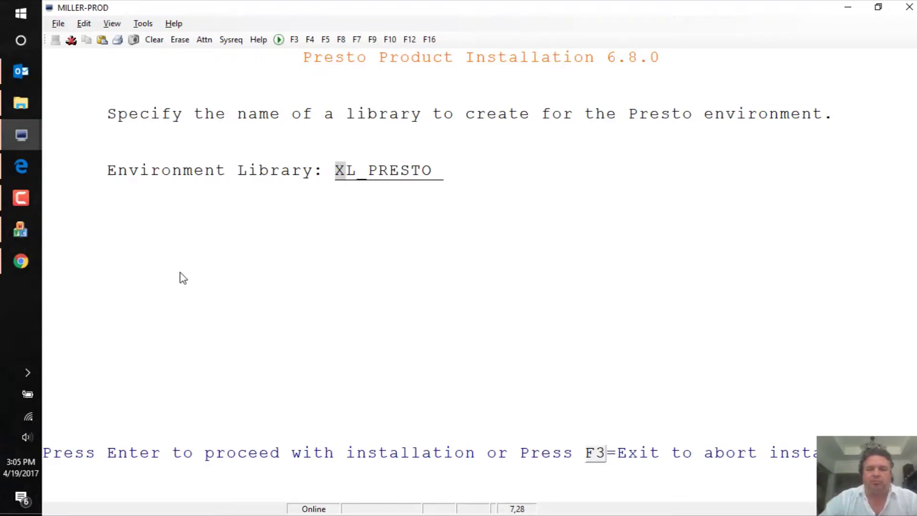
pyautogui.press('Return')
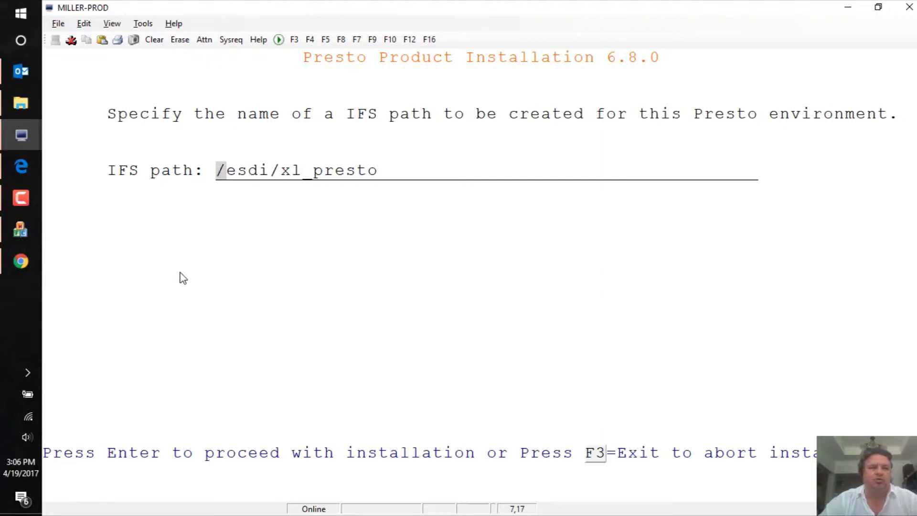
# Accept IFS path /esdi/xl_presto and keep the existing security code to finish installing.
pyautogui.press('Return')
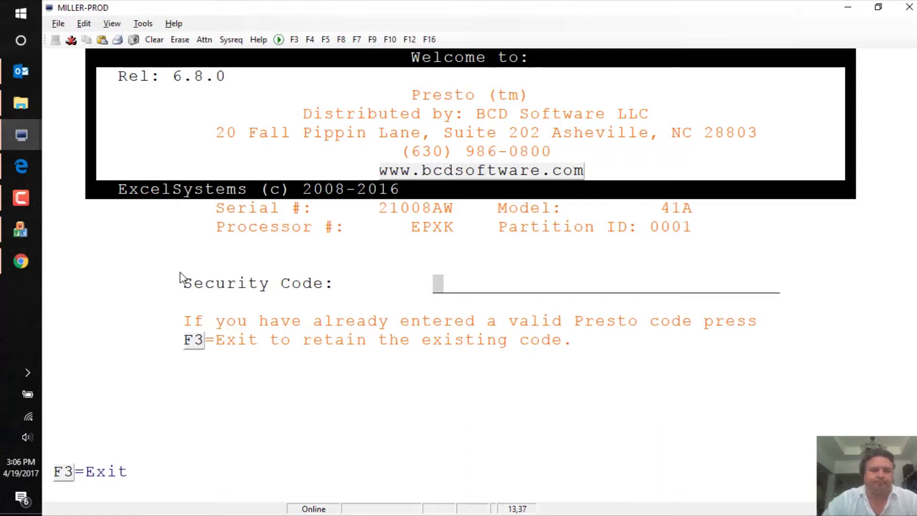
pyautogui.press('Return')
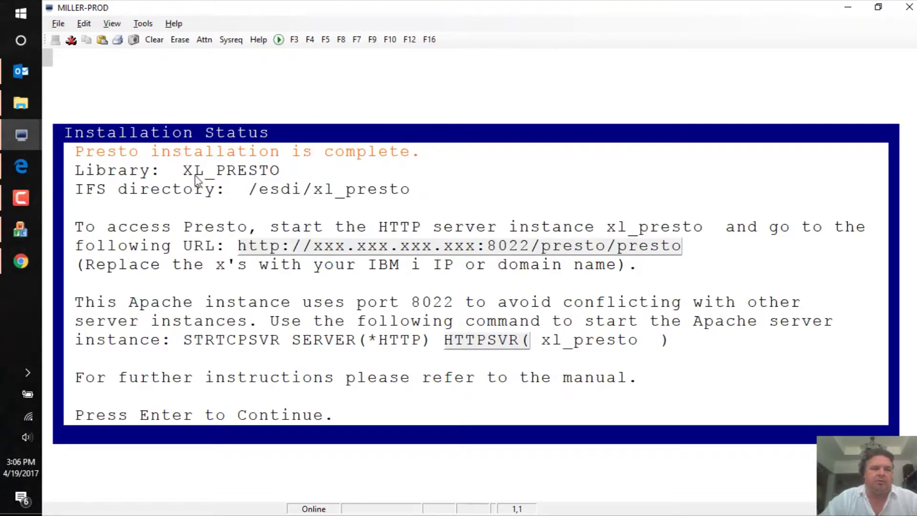
pyautogui.moveTo(76, 177); pyautogui.dragTo(329, 179)
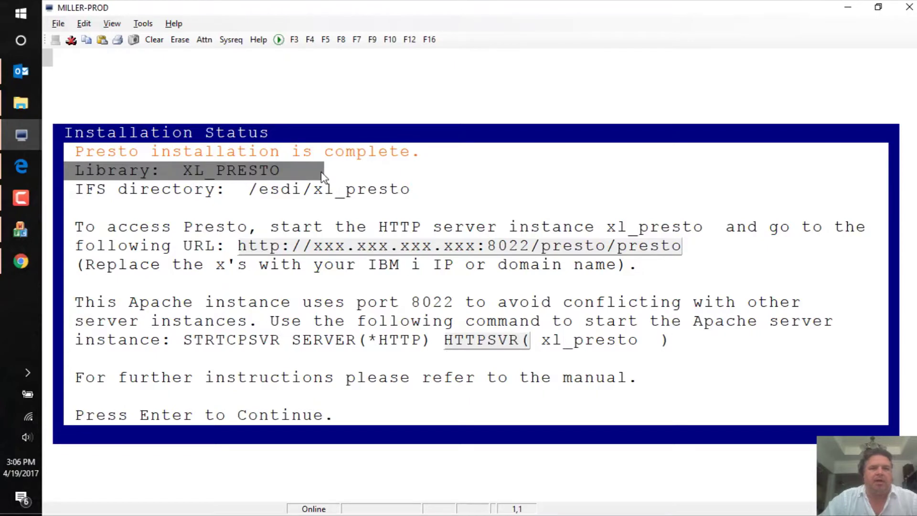
pyautogui.click(168, 193)
pyautogui.moveTo(72, 201); pyautogui.dragTo(442, 193)
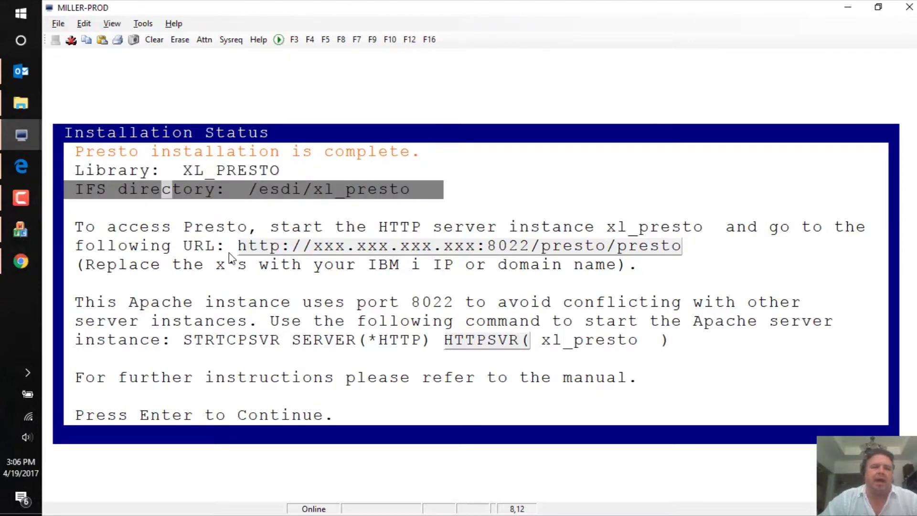
pyautogui.moveTo(228, 252); pyautogui.dragTo(703, 253)
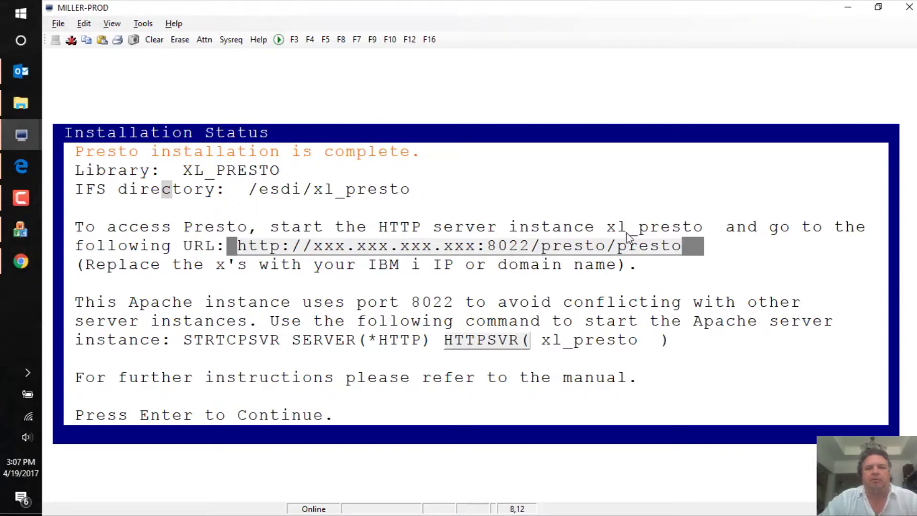
pyautogui.click(732, 256)
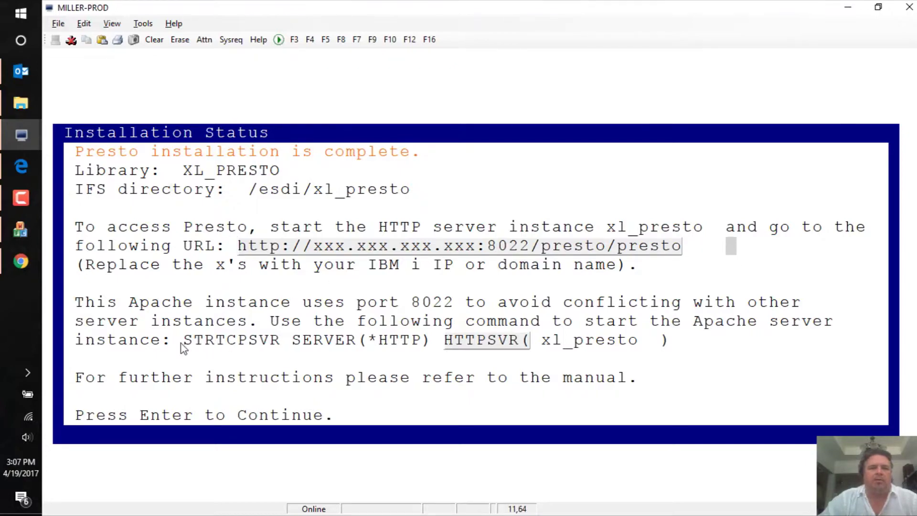
pyautogui.moveTo(184, 343); pyautogui.dragTo(653, 346)
pyautogui.click(397, 378)
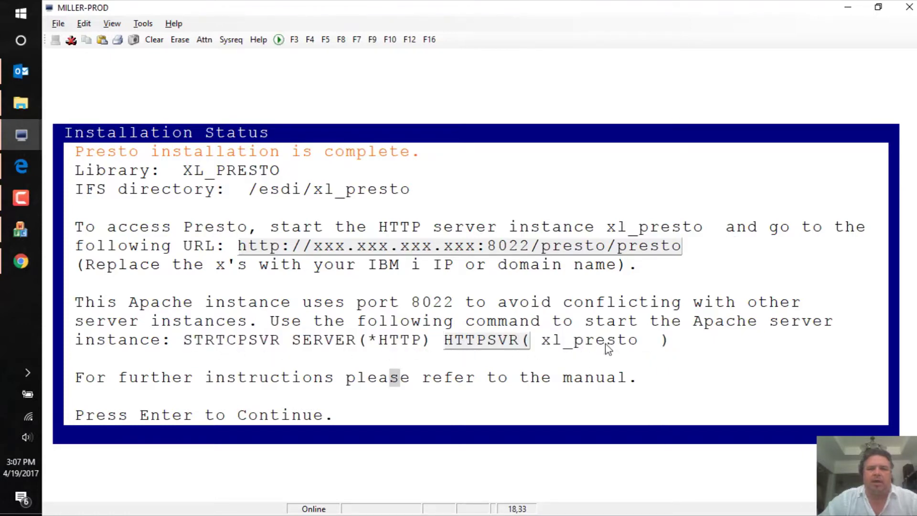
# Dismiss the install summary and run STRTCPSVR *HTTP with server instance xl_presto.
pyautogui.click(546, 377)
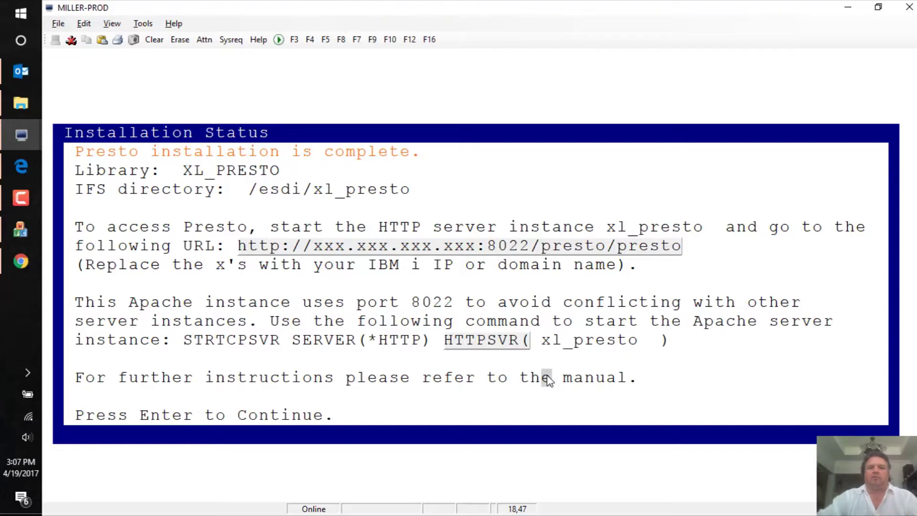
pyautogui.press('Return')
pyautogui.write('s')
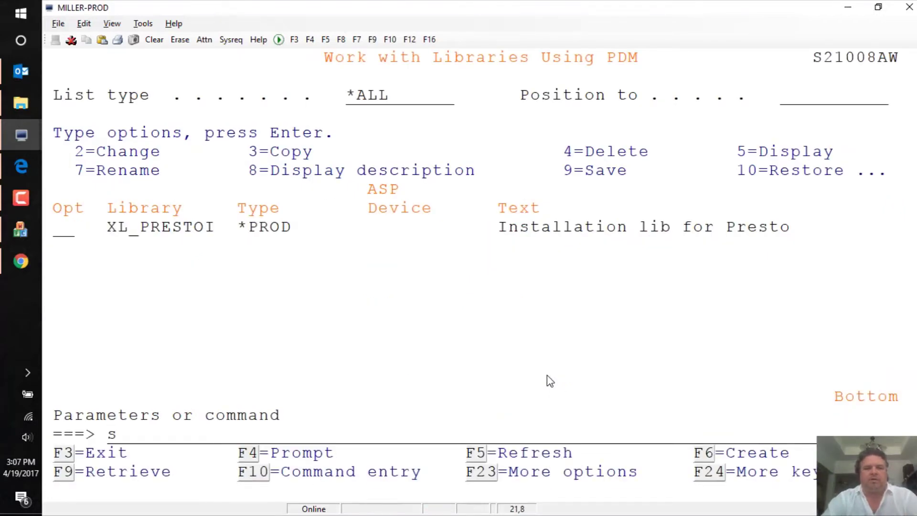
pyautogui.write('trtcpsvr *http')
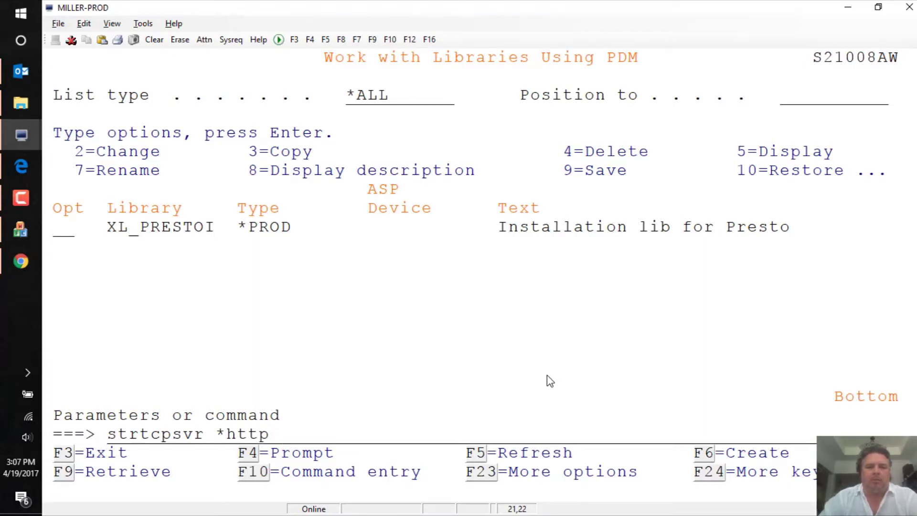
pyautogui.press('F4')
pyautogui.press('Tab')
pyautogui.press('Tab')
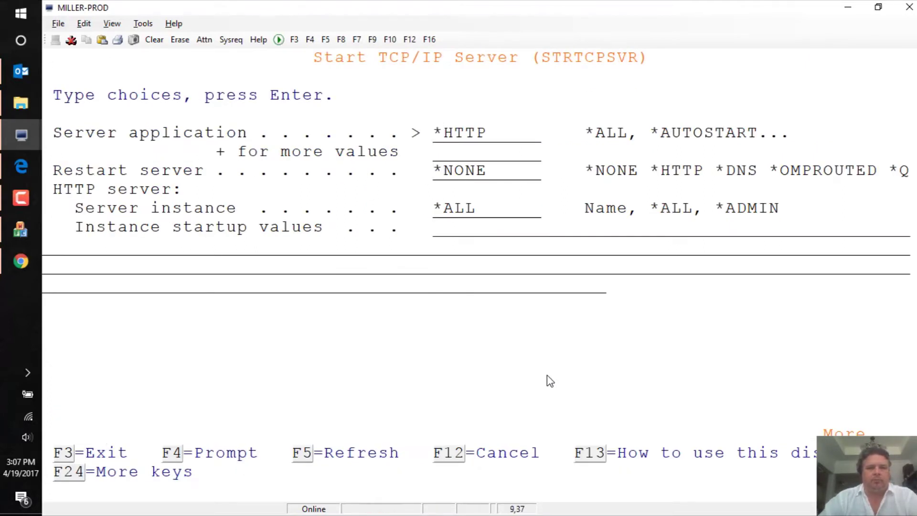
pyautogui.press('Tab')
pyautogui.write('xl_presto')
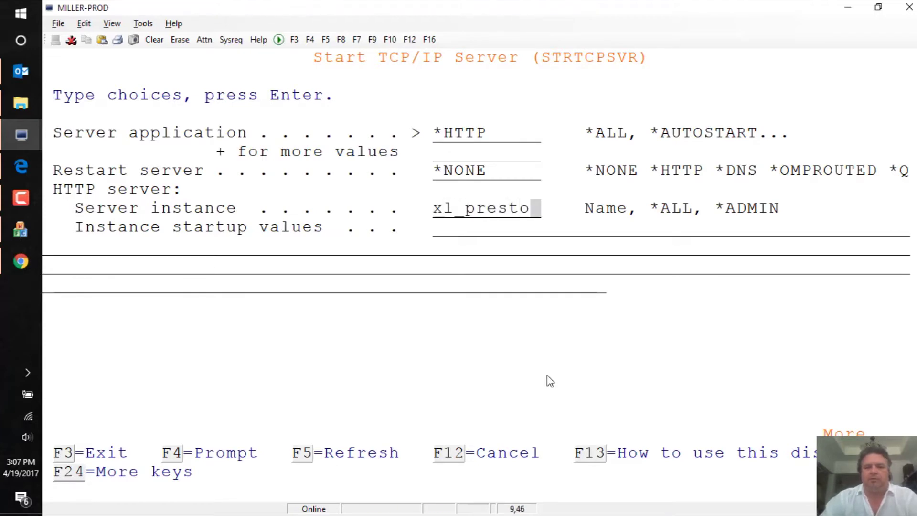
pyautogui.press('Return')
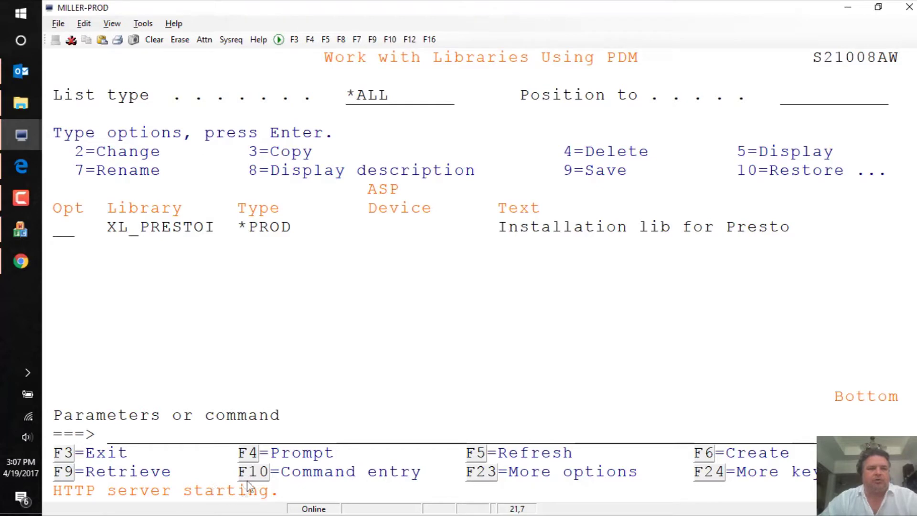
# Launch Opera and load 192.168.10.2:8022/presto/presto in a new tab.
pyautogui.click(26, 14)
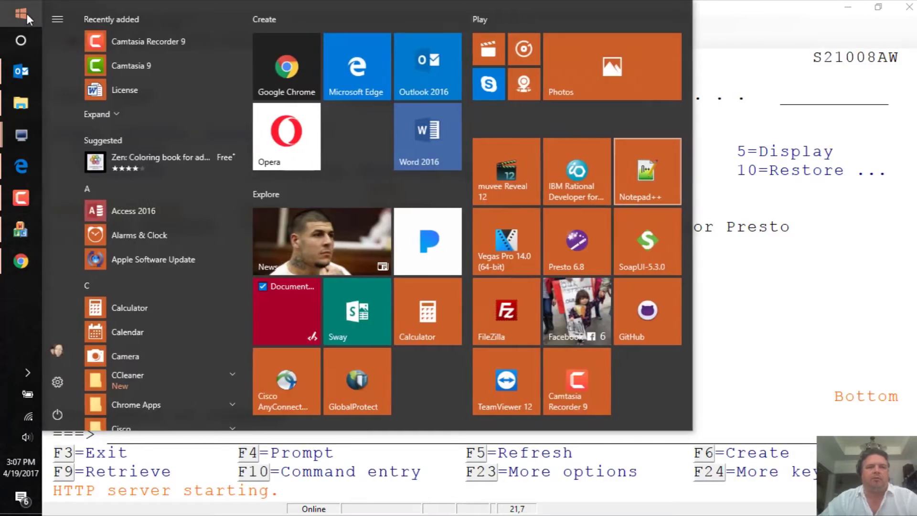
pyautogui.click(297, 142)
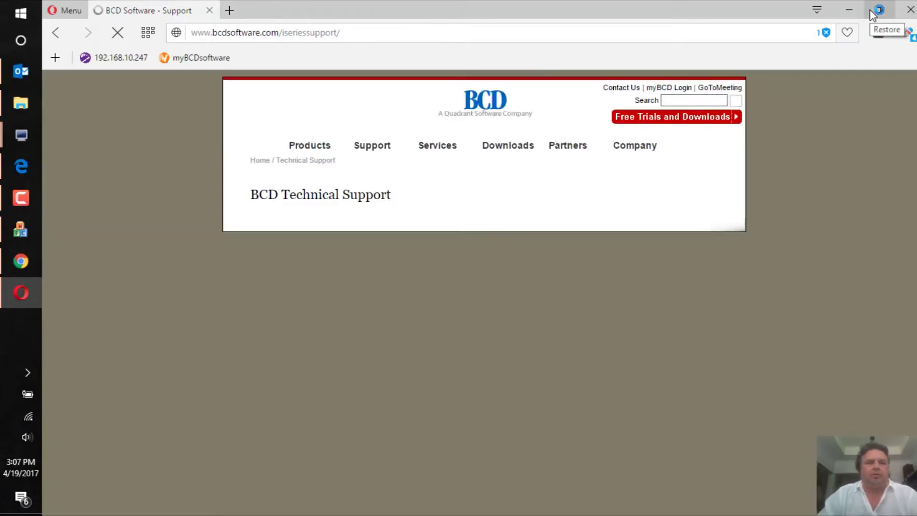
pyautogui.scroll(-2, 720, 290)
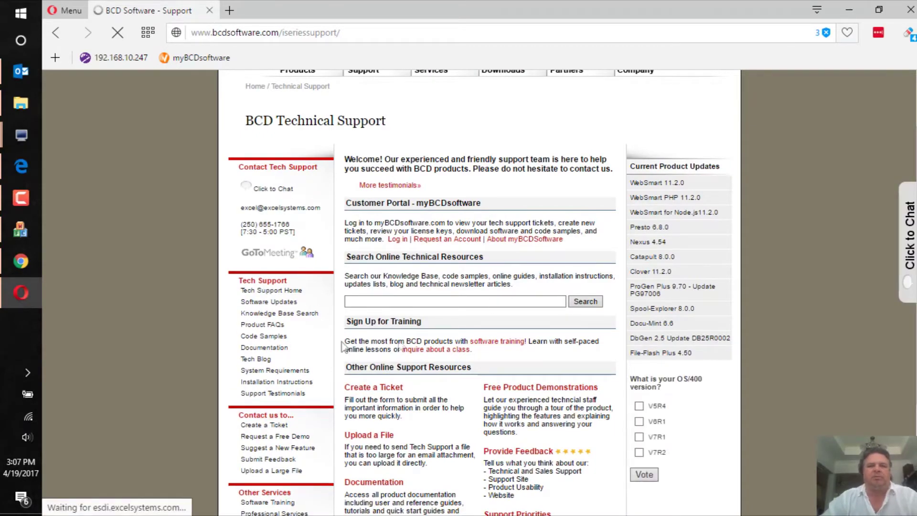
pyautogui.scroll(2, 483, 328)
pyautogui.click(233, 11)
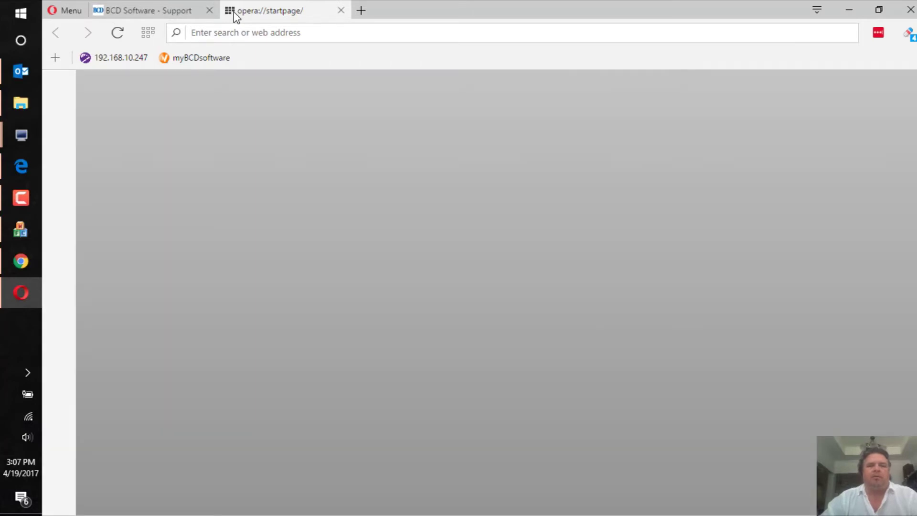
pyautogui.write('192.168.10.2')
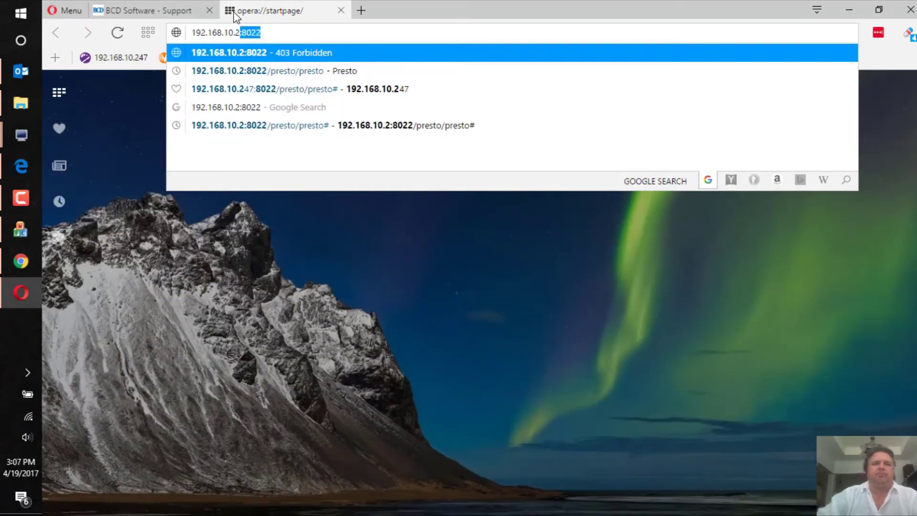
pyautogui.write(':8022')
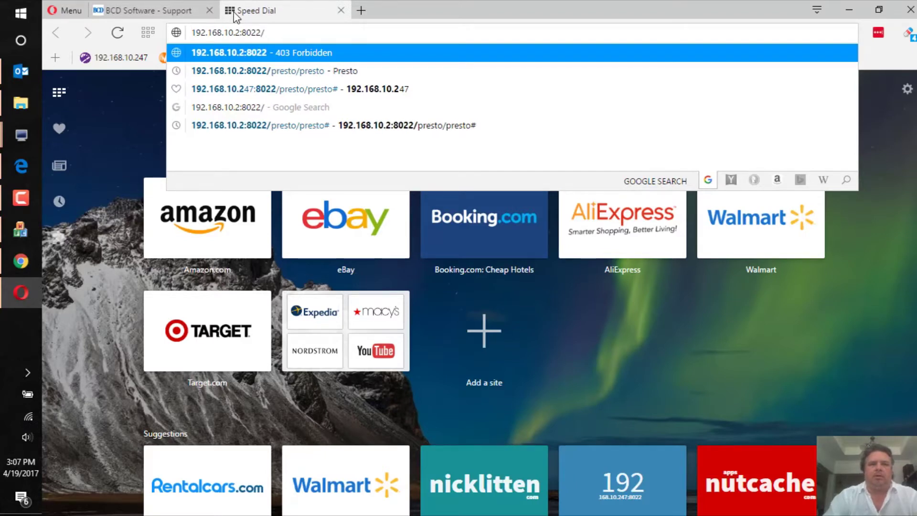
pyautogui.write('/presto/presto')
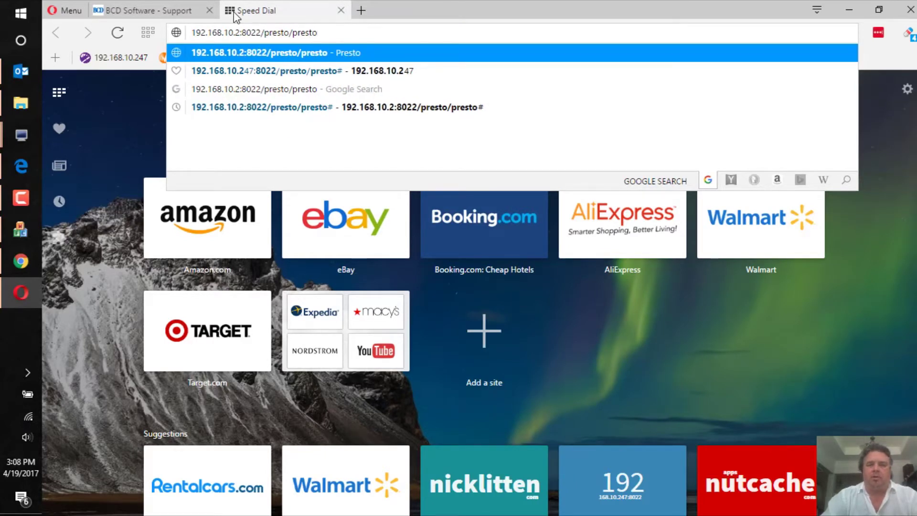
pyautogui.press('Return')
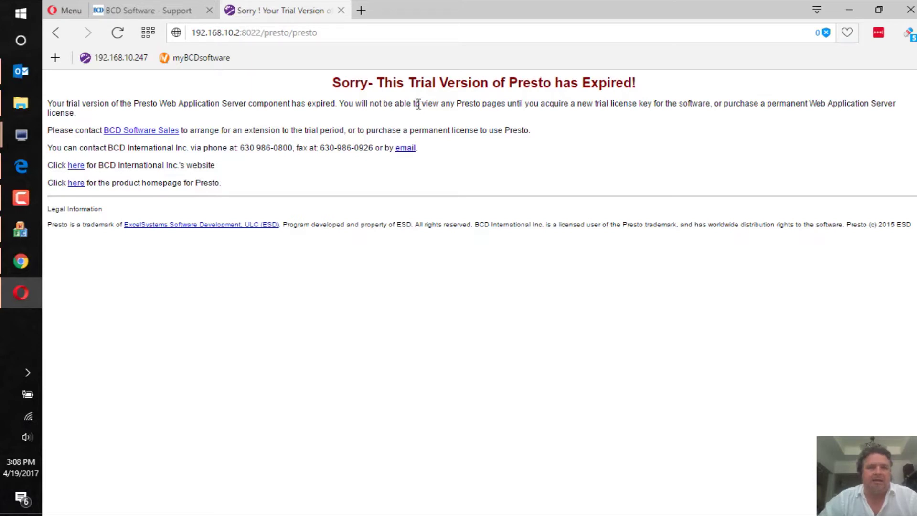
# Bring up the MILLER-PROD session, check the myBCDsoftware License Management key, then minimize Opera.
pyautogui.moveTo(24, 127)
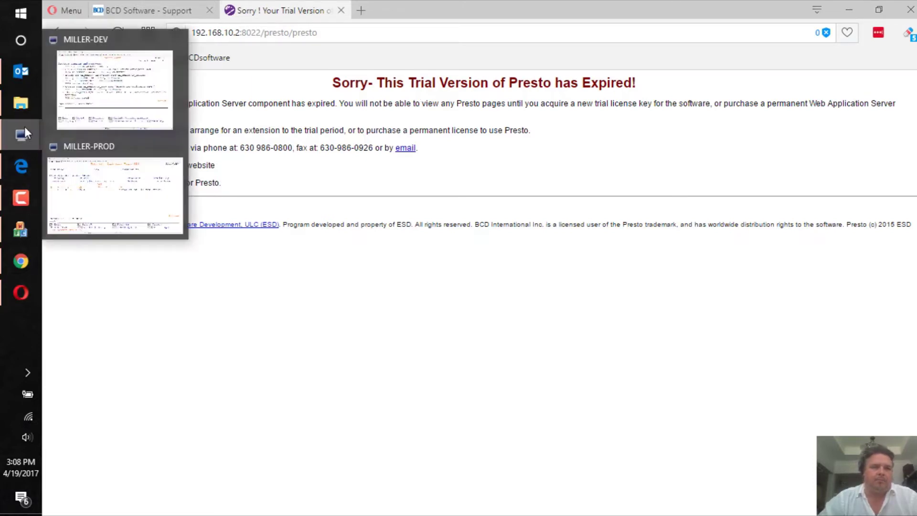
pyautogui.click(106, 197)
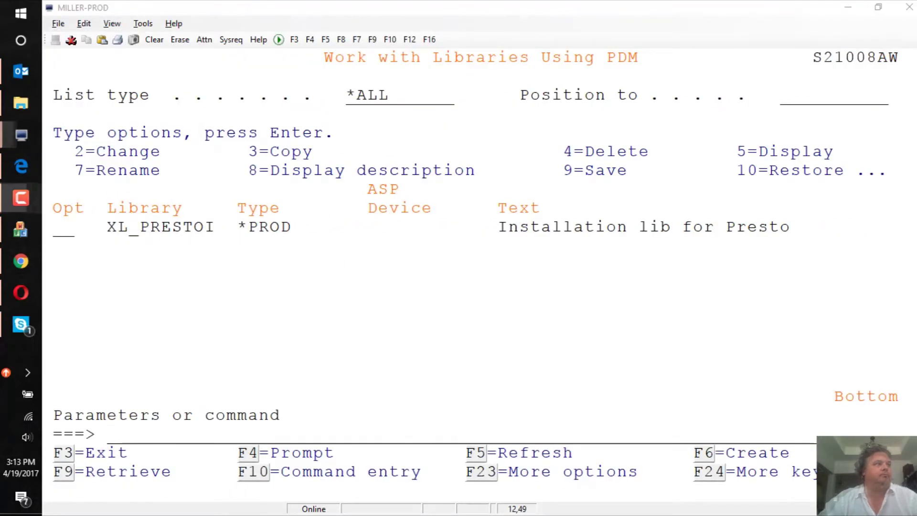
pyautogui.click(232, 394)
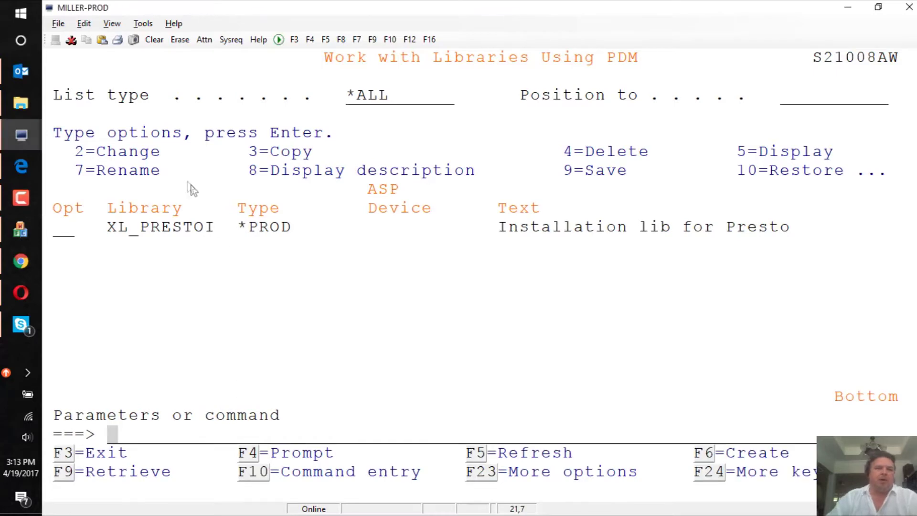
pyautogui.click(20, 292)
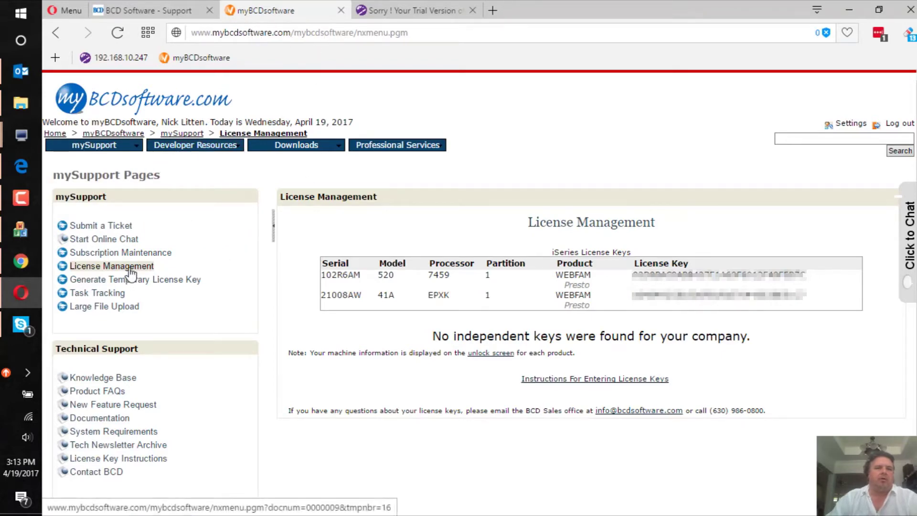
pyautogui.click(848, 10)
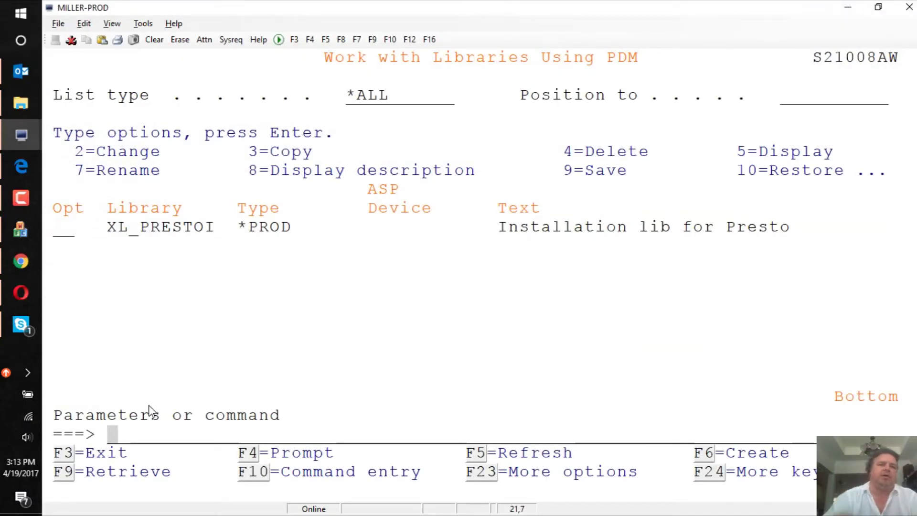
# Run EDTLIBL to confirm XL_PRESTO is on the library list, then return to PDM.
pyautogui.write('add')
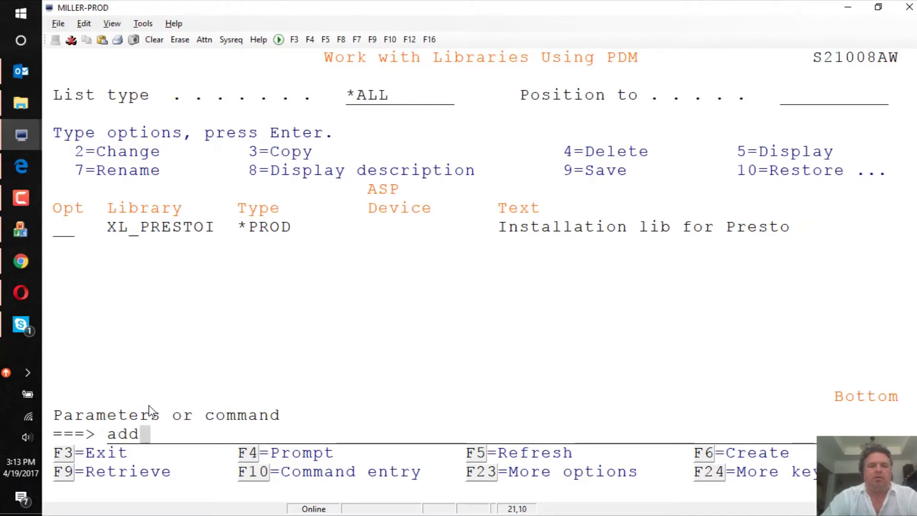
pyautogui.press('BackSpace')
pyautogui.press('BackSpace')
pyautogui.press('BackSpace')
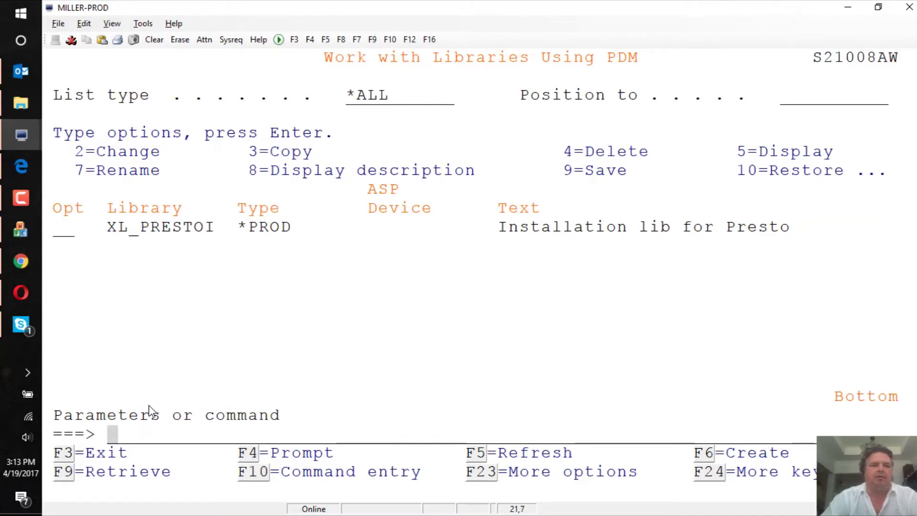
pyautogui.write('edtlibl')
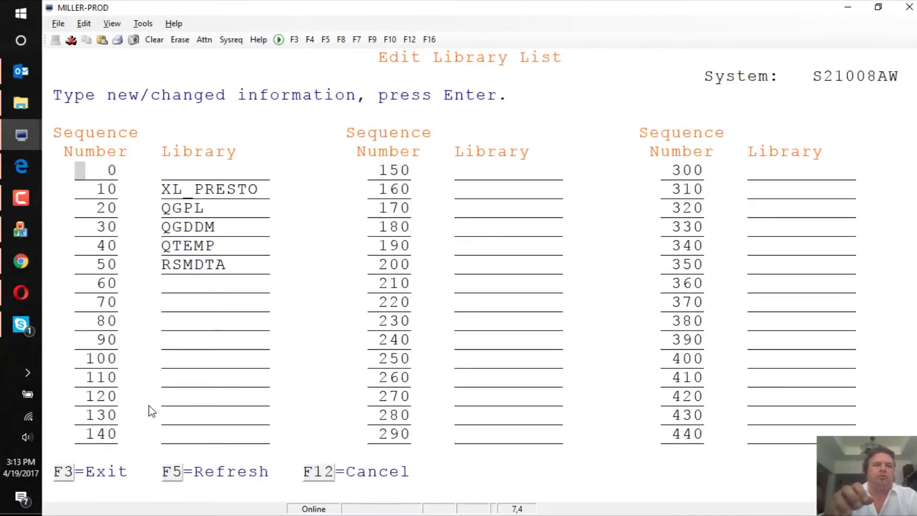
pyautogui.moveTo(152, 183); pyautogui.dragTo(295, 194)
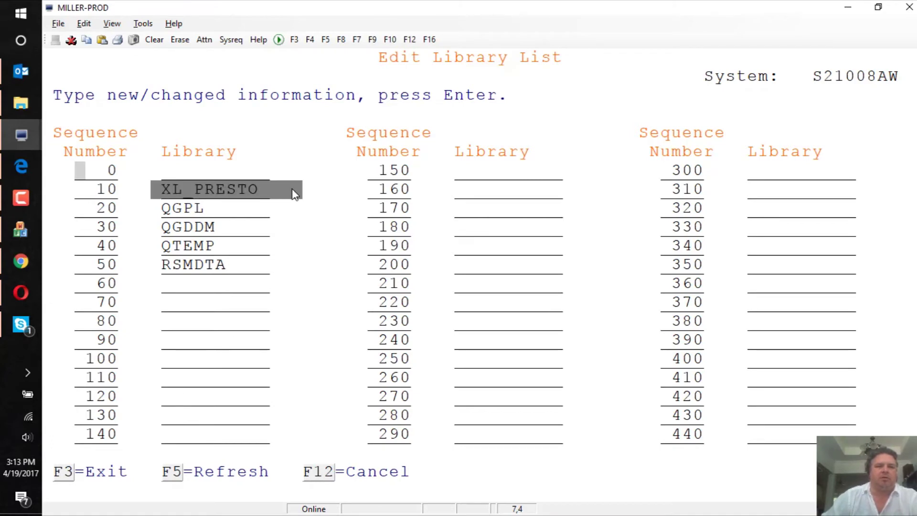
pyautogui.press('F3')
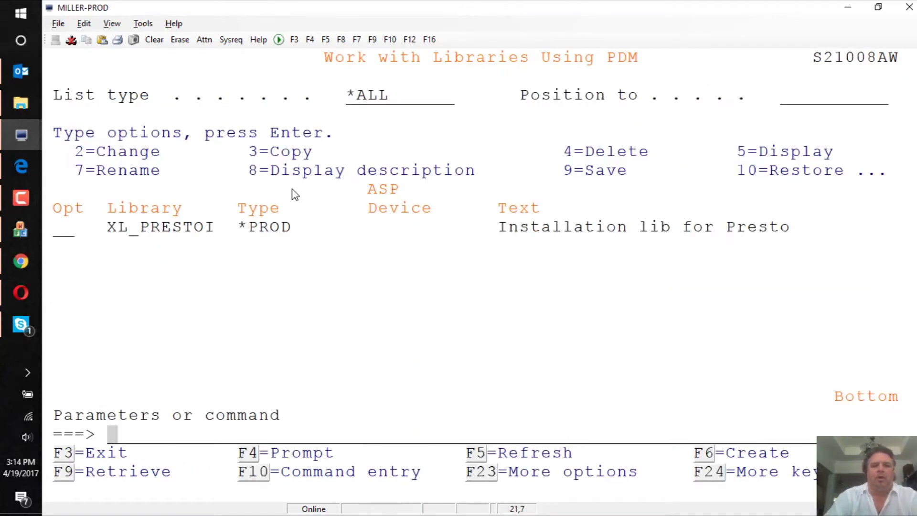
# Run UNLOCK and submit the pasted security code to unlock Presto.
pyautogui.write('unlock')
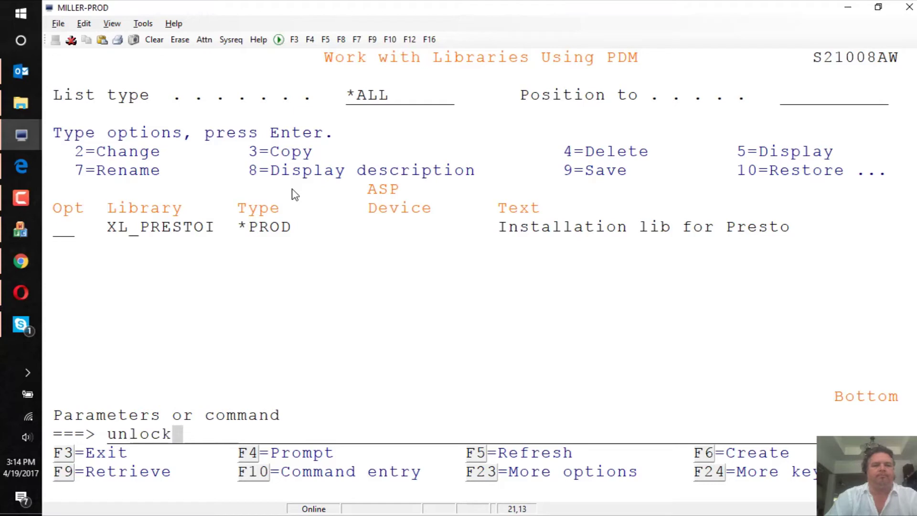
pyautogui.press('Return')
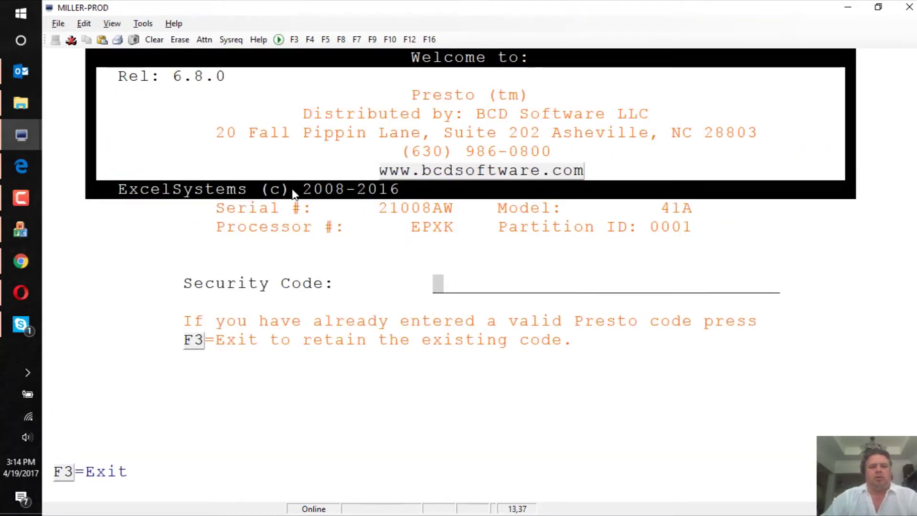
pyautogui.hotkey('ctrl', 'v')
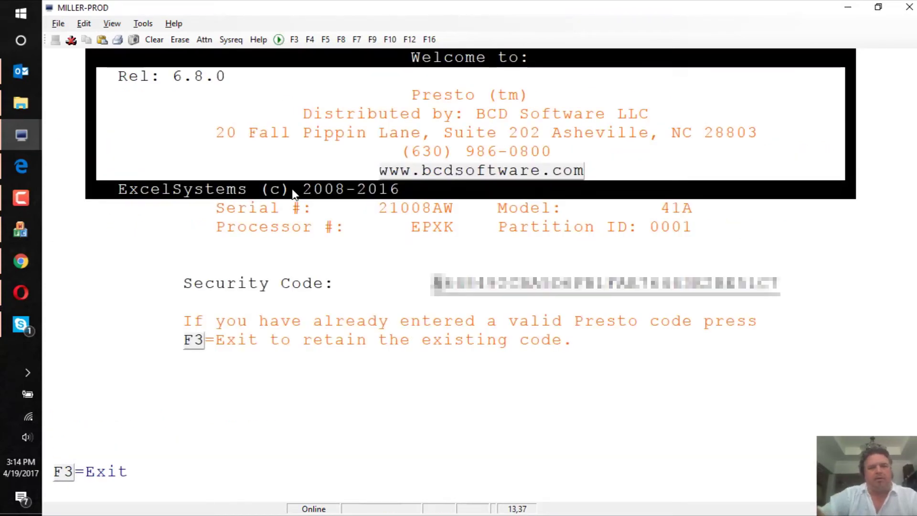
pyautogui.press('Return')
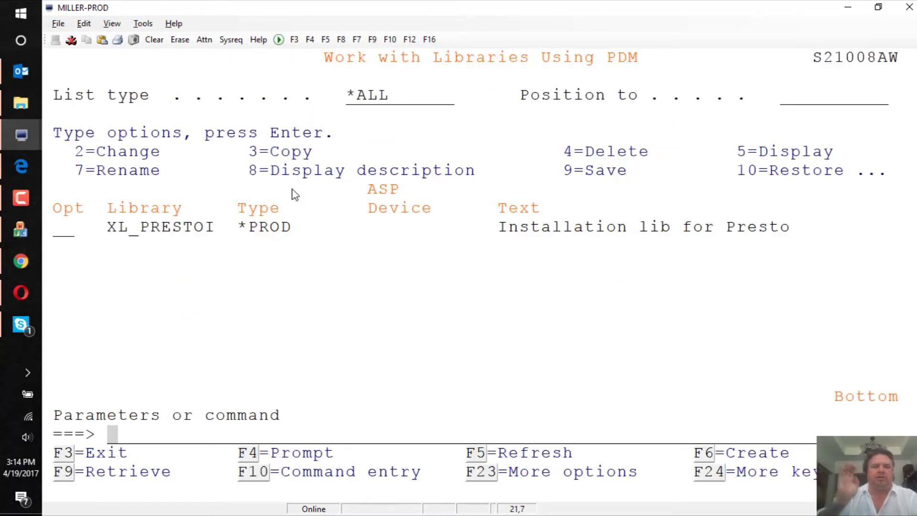
# Reload the expired-trial Presto tab in Opera now that Presto is unlocked.
pyautogui.click(21, 294)
pyautogui.click(420, 11)
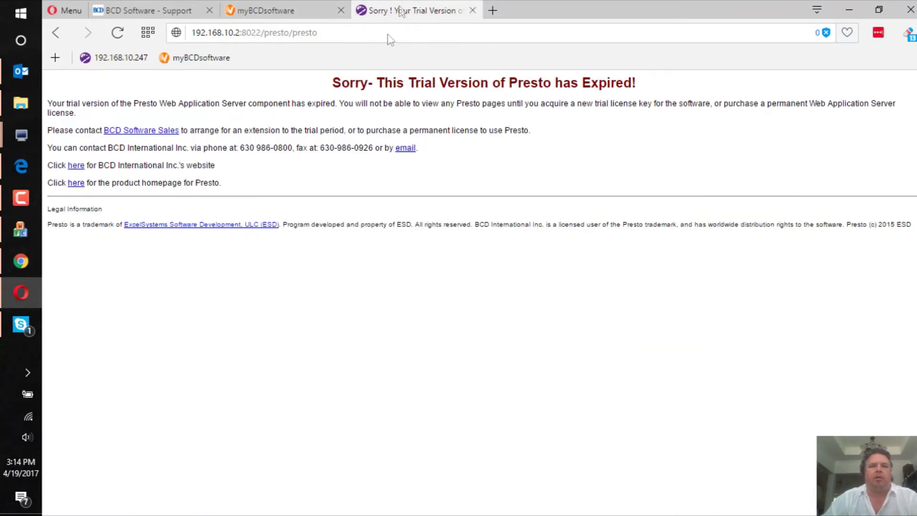
pyautogui.click(365, 34)
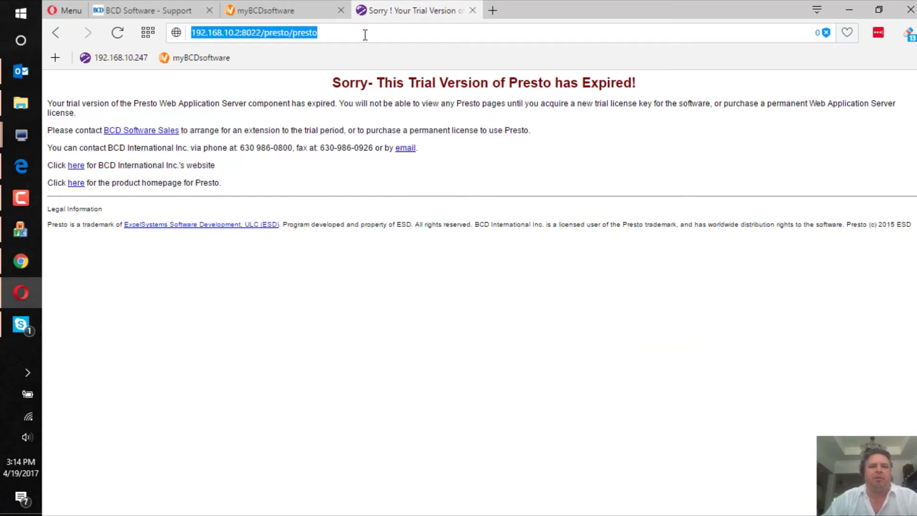
pyautogui.press('Return')
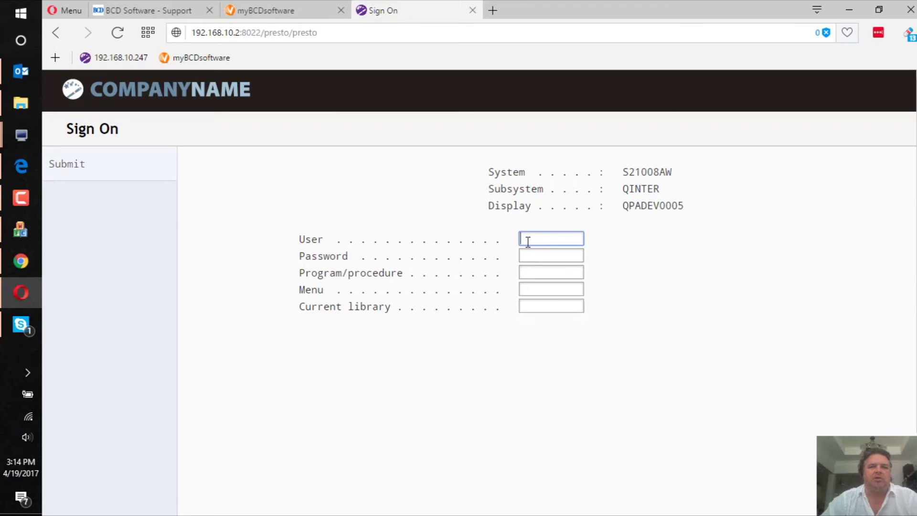
# Sign on with the user ID and password and continue past the program messages.
pyautogui.write('NICK')
pyautogui.press('Tab')
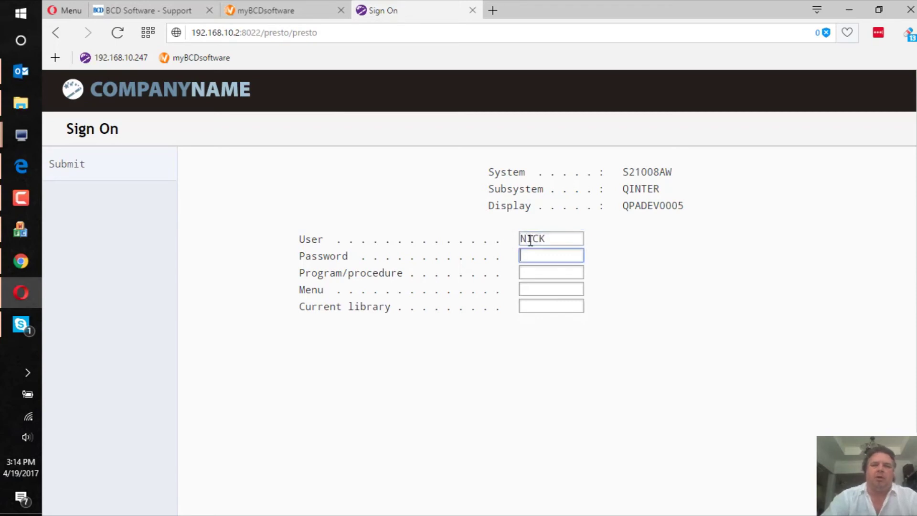
pyautogui.write('****')
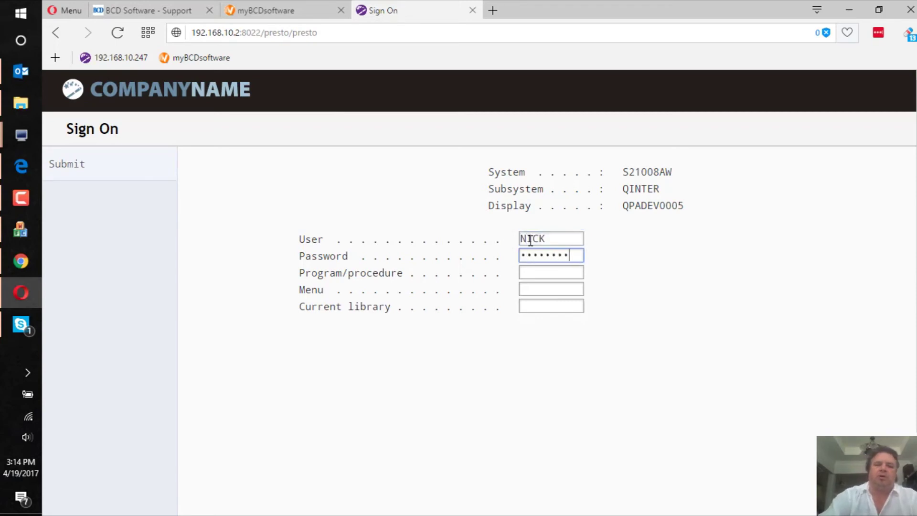
pyautogui.press('Return')
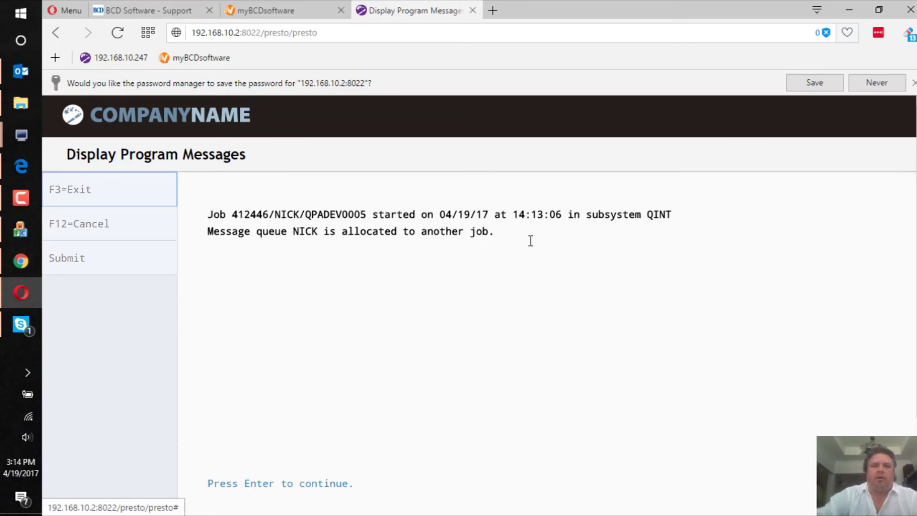
pyautogui.press('Return')
# Decline saving the password, then exit PDM in MILLER-PROD back to the IBM i Main Menu.
pyautogui.click(893, 82)
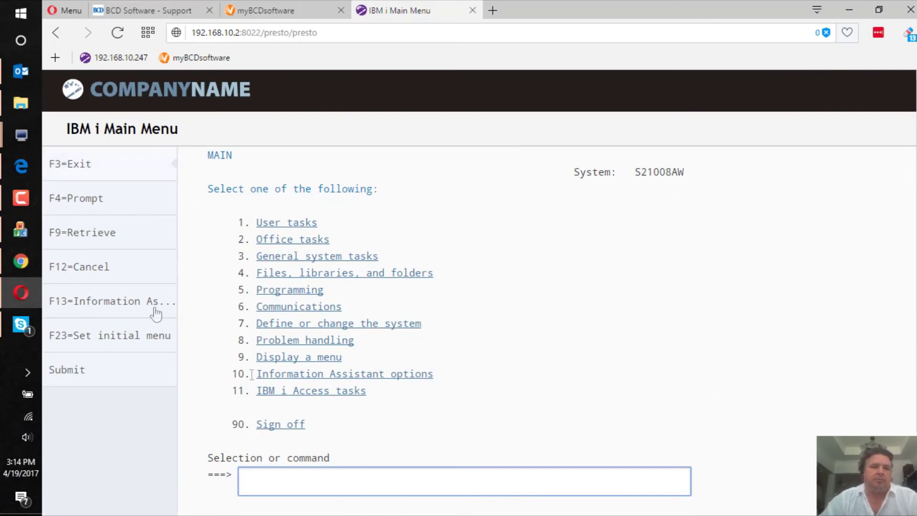
pyautogui.scroll(-2, 658, 302)
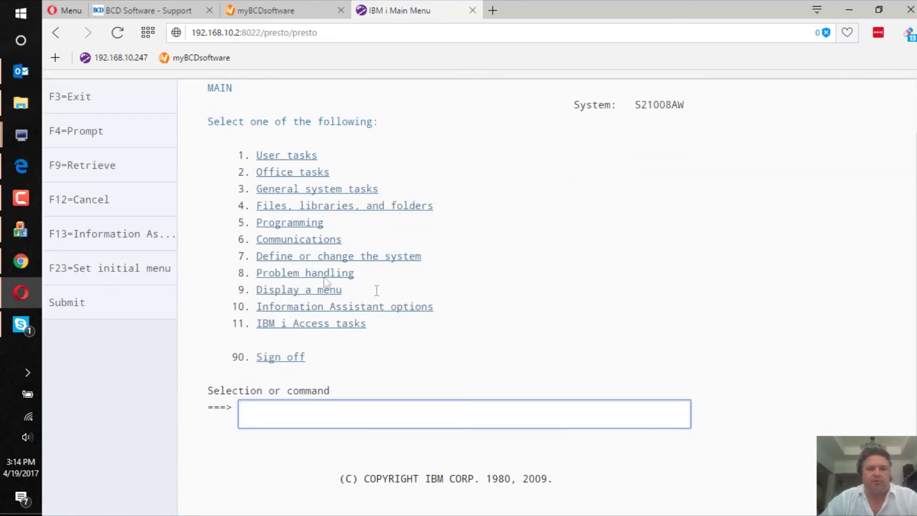
pyautogui.moveTo(21, 132)
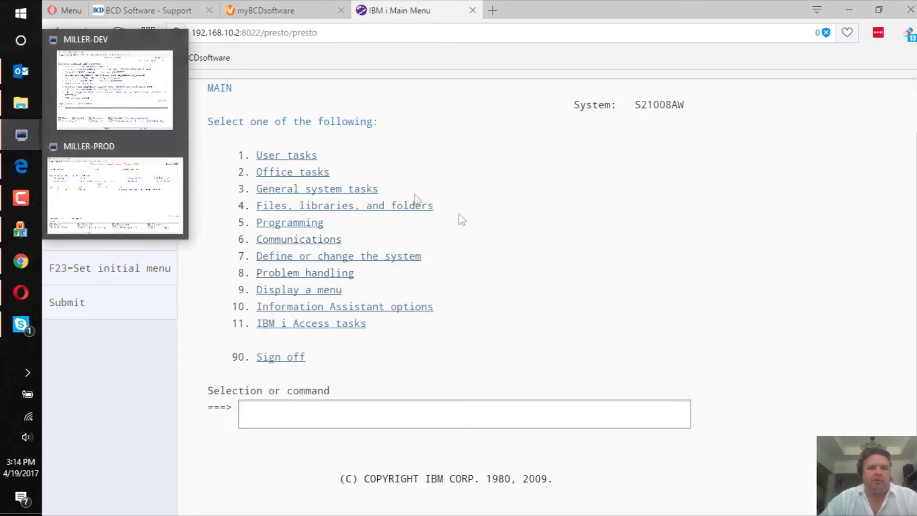
pyautogui.click(123, 191)
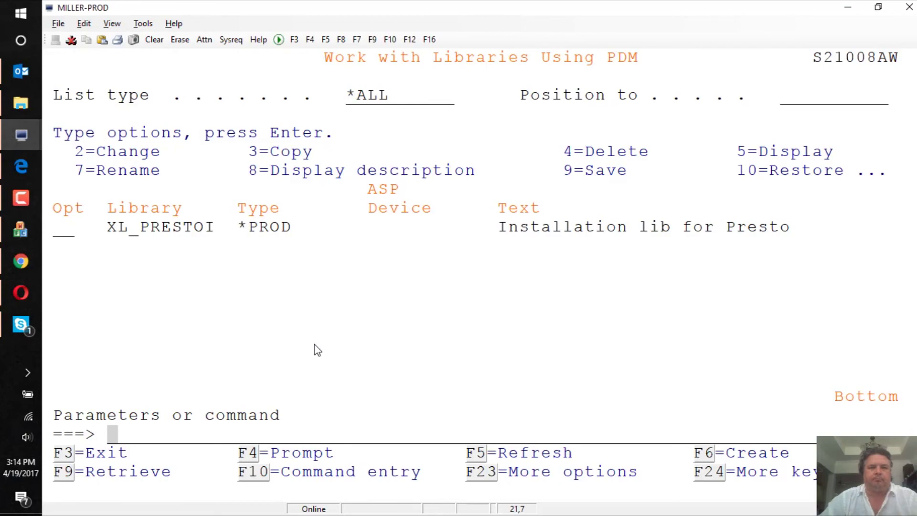
pyautogui.click(294, 40)
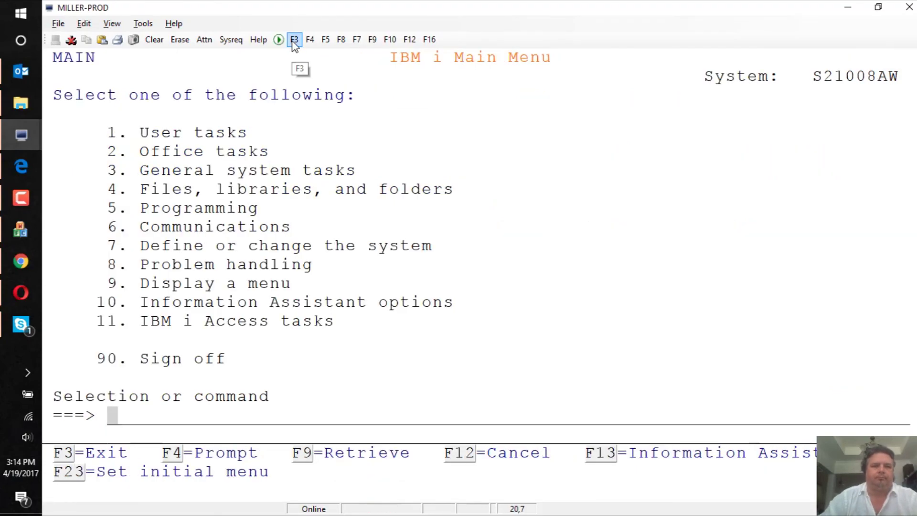
# Compare the terminal's main menu with Presto's web main menu, ending in Opera.
pyautogui.hotkey('alt', 'Tab')
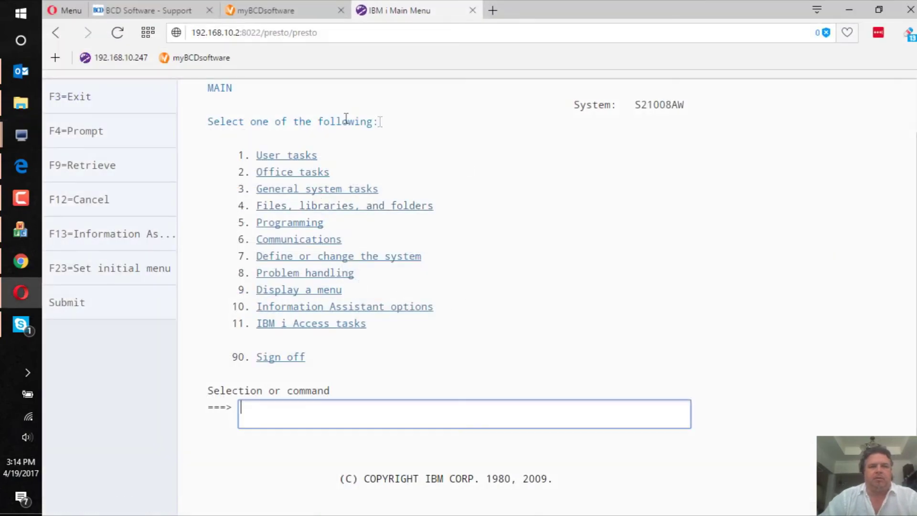
pyautogui.hotkey('alt', 'Tab')
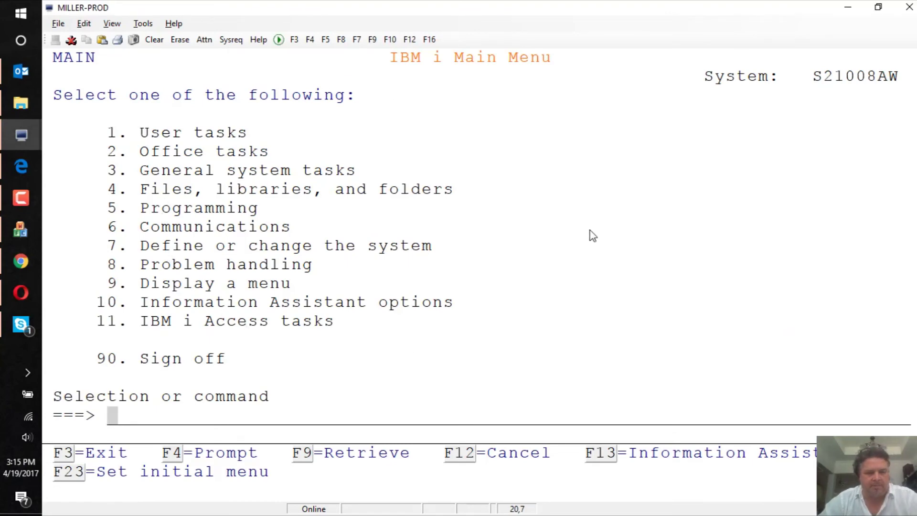
pyautogui.hotkey('alt', 'Tab')
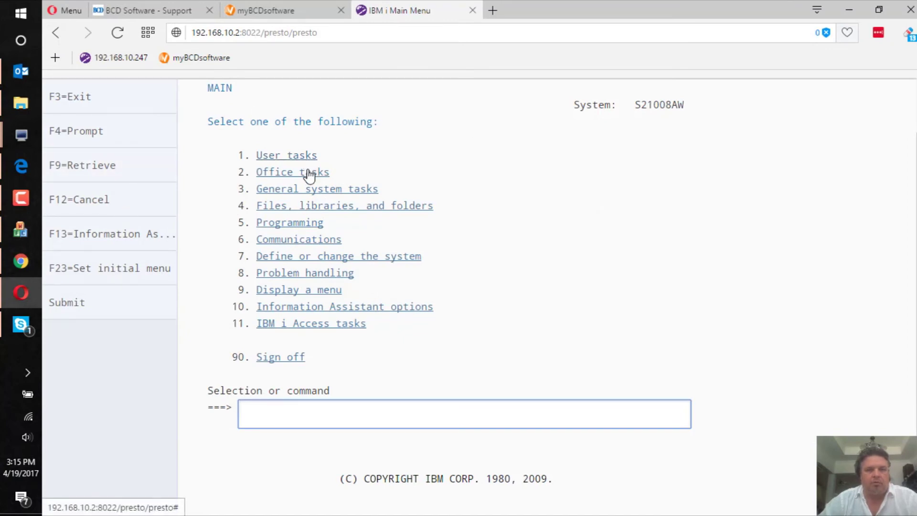